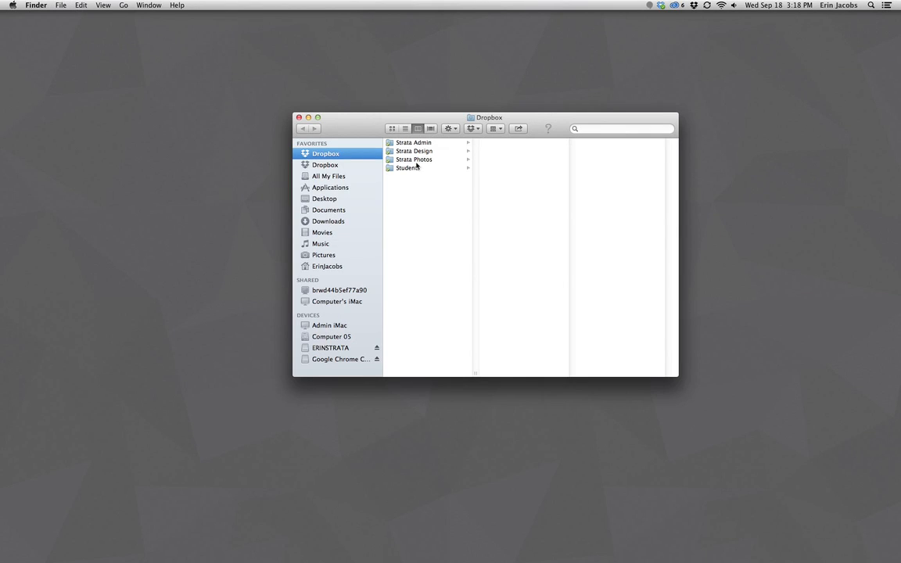
Browse Dropbox › Students › Report Formatting › HTF Gotham™ to list the Gotham font files.
{"action": "left_click", "coordinate": [417, 168]}
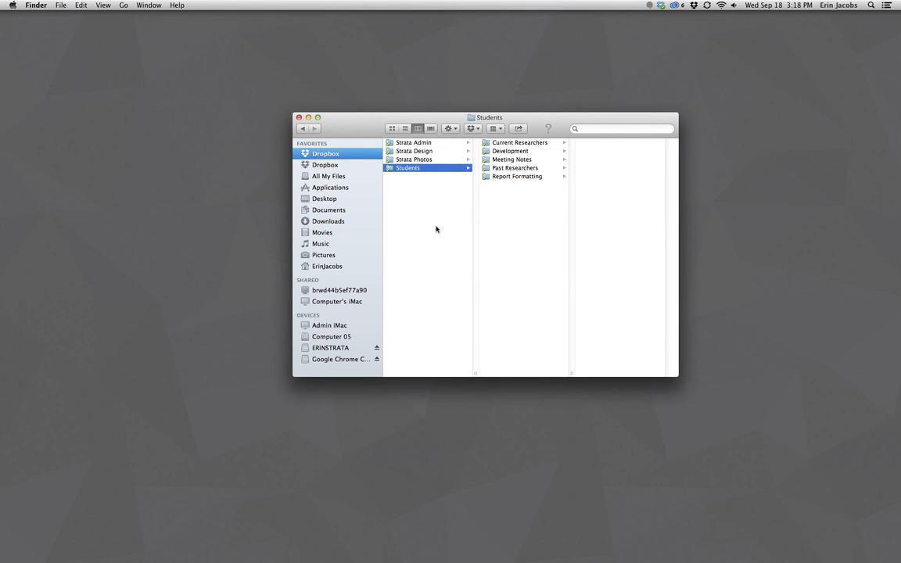
{"action": "left_click", "coordinate": [528, 176]}
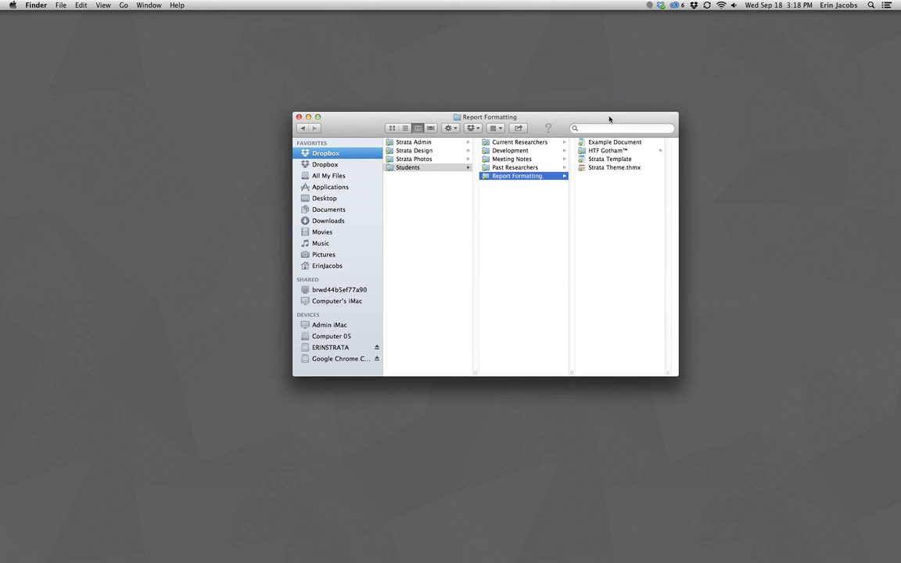
{"action": "left_click_drag", "start_coordinate": [613, 116], "coordinate": [523, 117]}
{"action": "left_click", "coordinate": [523, 152]}
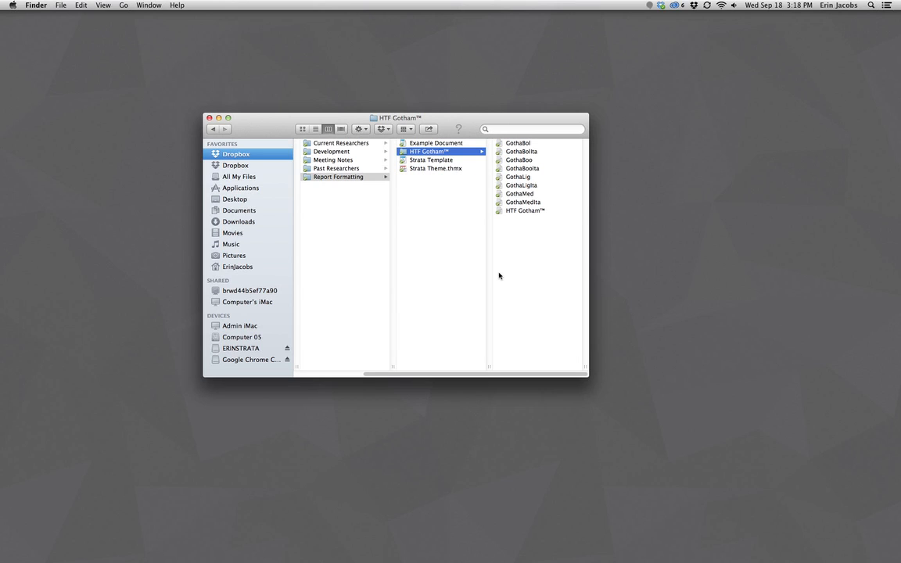
Select all nine Gotham font files, open them with Font Book, and start installing the previewed font.
{"action": "left_click_drag", "start_coordinate": [518, 237], "coordinate": [529, 166]}
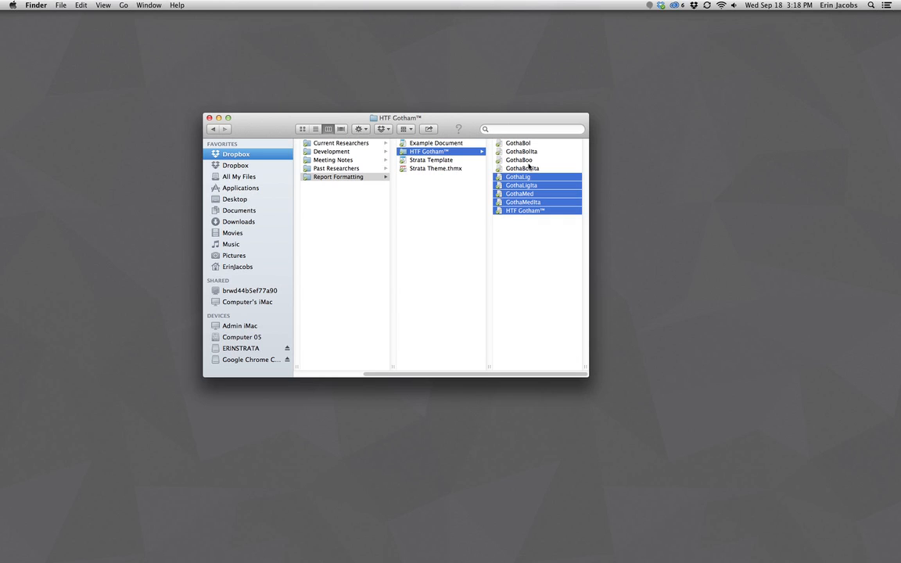
{"action": "key", "text": "super+a"}
{"action": "right_click", "coordinate": [524, 177]}
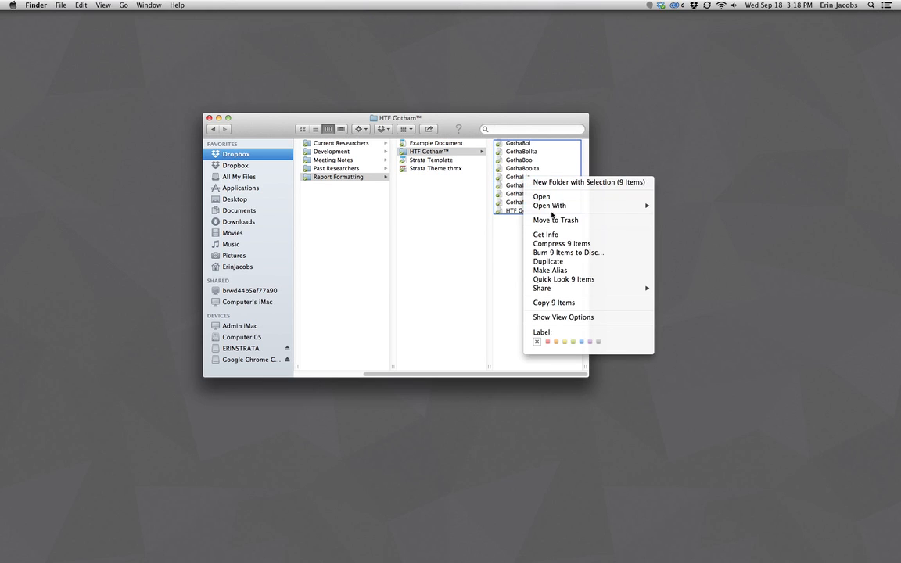
{"action": "mouse_move", "coordinate": [626, 206]}
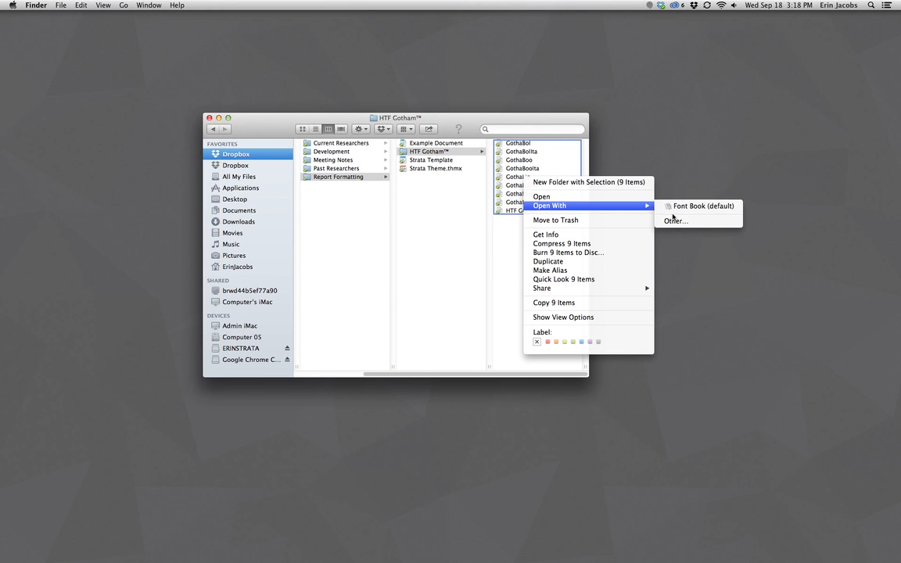
{"action": "left_click", "coordinate": [677, 207]}
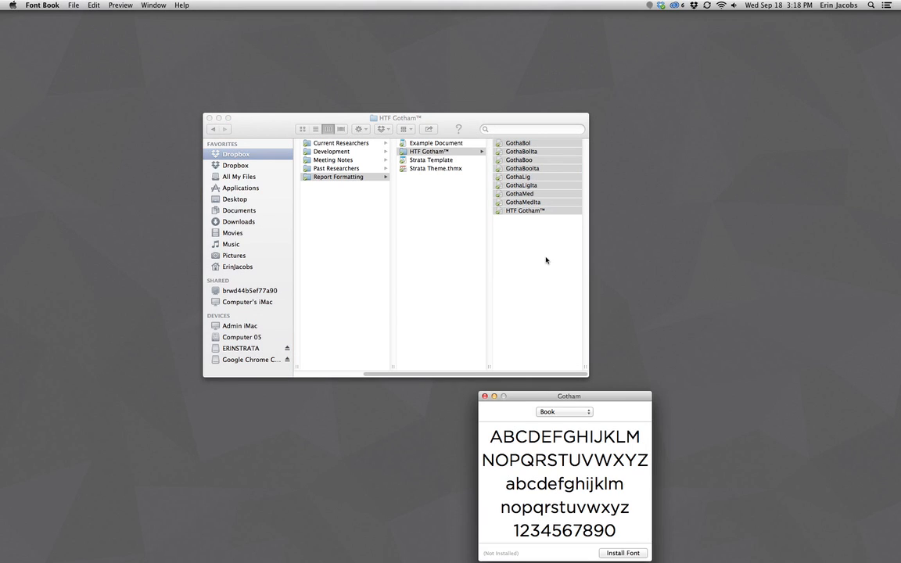
{"action": "left_click_drag", "start_coordinate": [581, 396], "coordinate": [625, 215]}
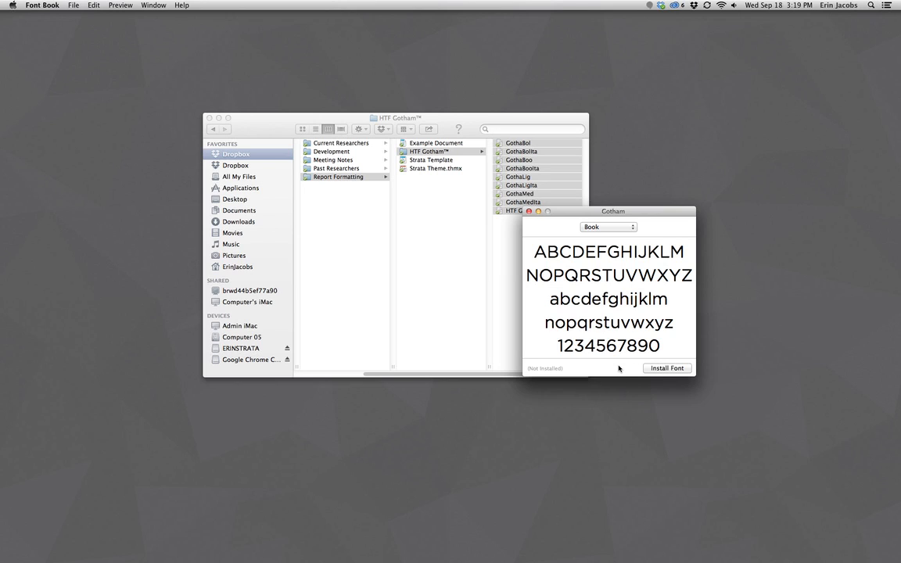
{"action": "key", "text": "Return"}
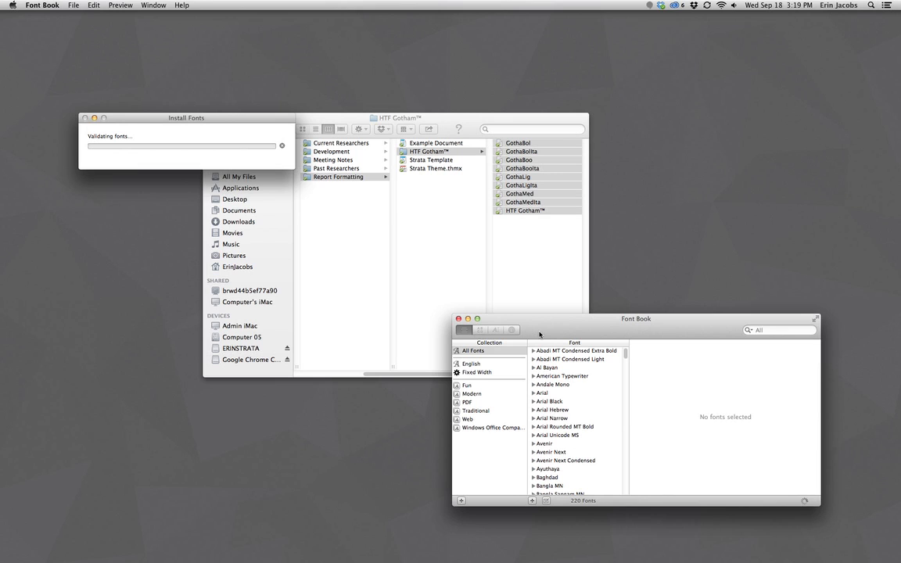
Check all HTF Gotham fonts in Font Validation, install them despite warnings, and quit Font Book.
{"action": "left_click_drag", "start_coordinate": [540, 334], "coordinate": [458, 235]}
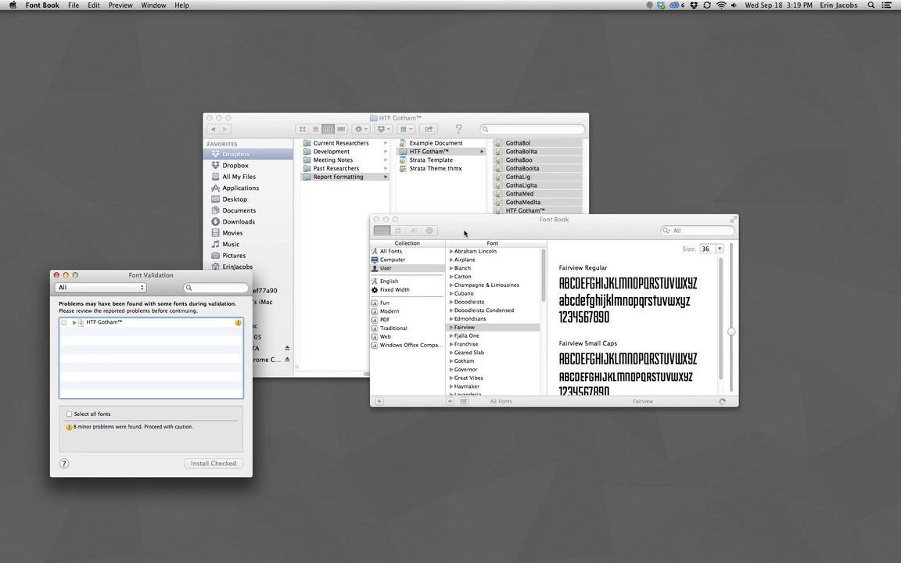
{"action": "left_click", "coordinate": [64, 322]}
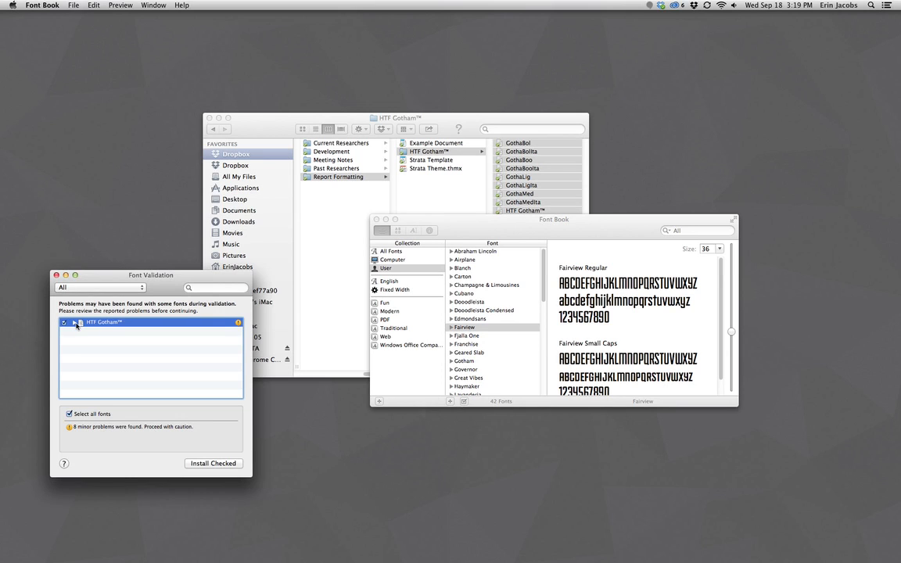
{"action": "left_click", "coordinate": [222, 464]}
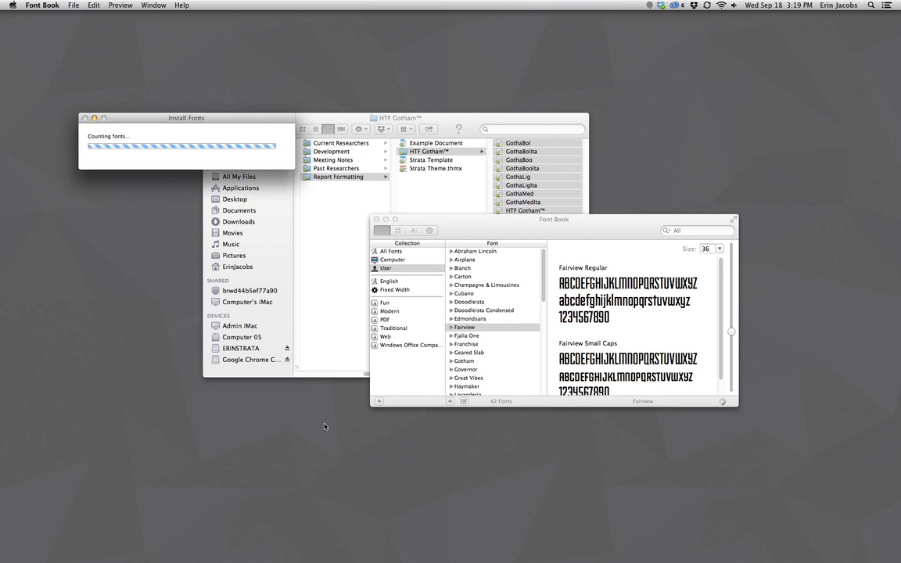
{"action": "left_click_drag", "start_coordinate": [499, 232], "coordinate": [487, 222]}
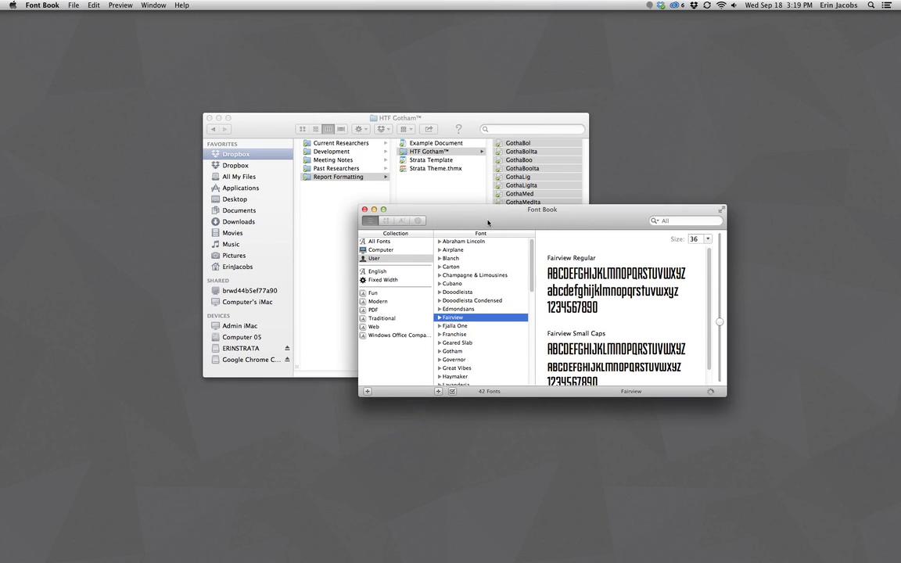
{"action": "key", "text": "super+q"}
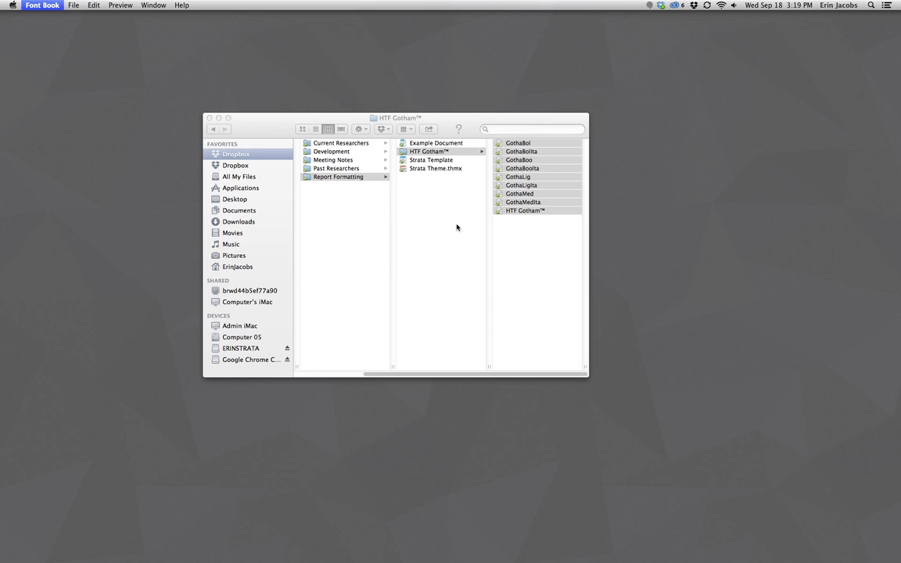
Open Example Document.docx in Word, then reposition and widen its window.
{"action": "left_click", "coordinate": [424, 144]}
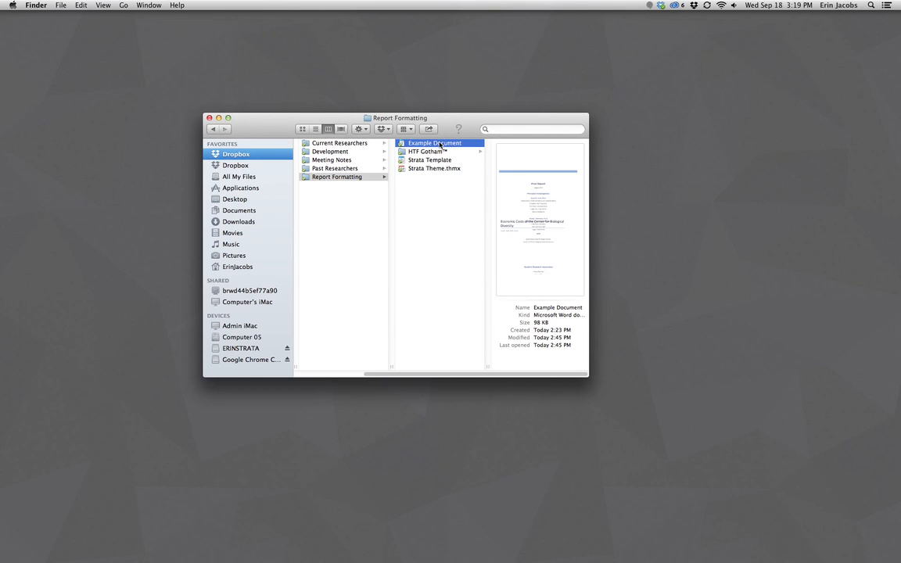
{"action": "double_click", "coordinate": [432, 145]}
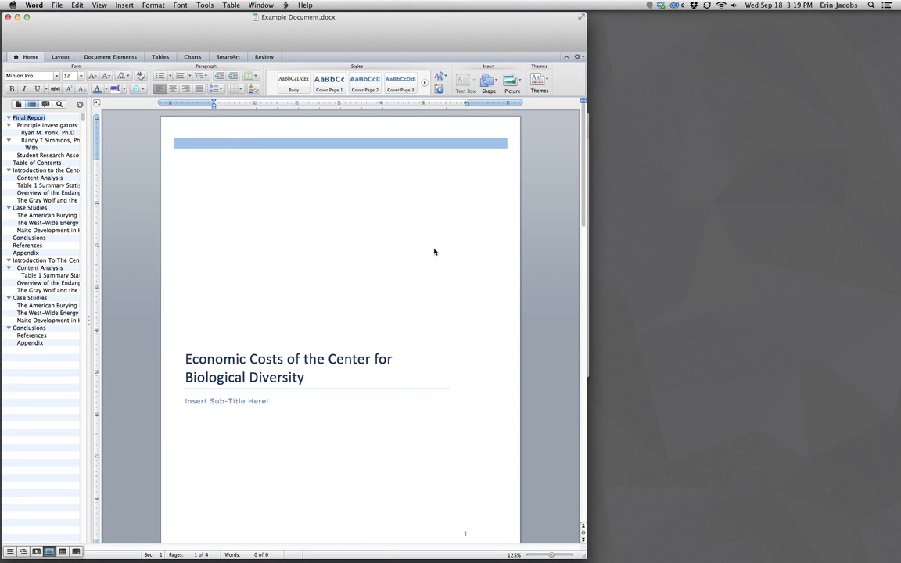
{"action": "mouse_move", "coordinate": [373, 30]}
{"action": "left_mouse_down"}
{"action": "mouse_move", "coordinate": [509, 19]}
{"action": "mouse_move", "coordinate": [365, 26]}
{"action": "left_mouse_up"}
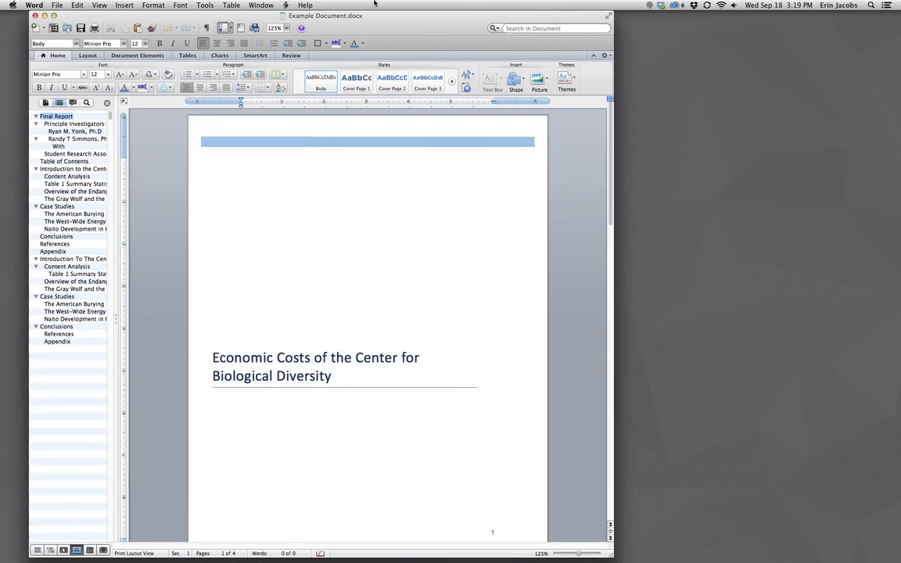
{"action": "left_click_drag", "start_coordinate": [610, 209], "coordinate": [699, 249]}
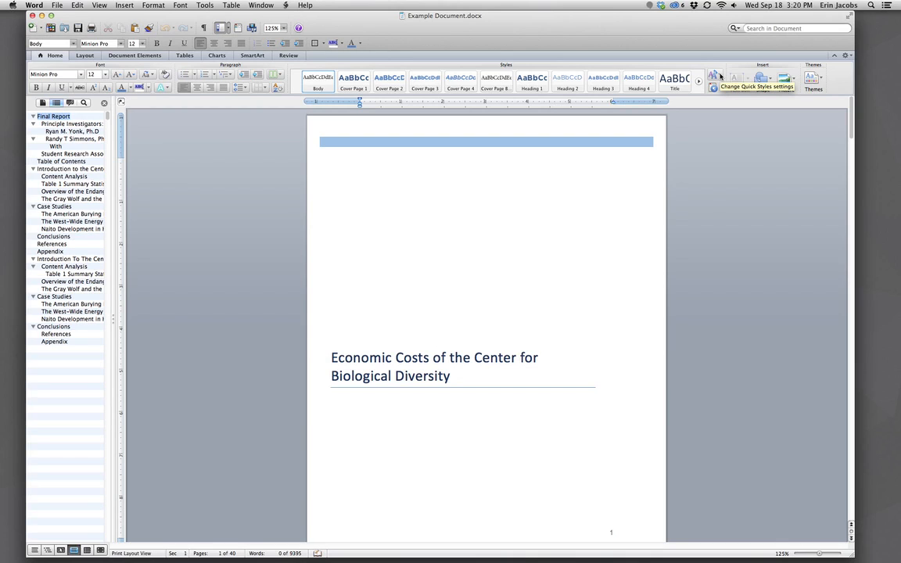
Save the document's current quick styles as a new Quick Style Set named 'Strata Styles'.
{"action": "left_click", "coordinate": [716, 76]}
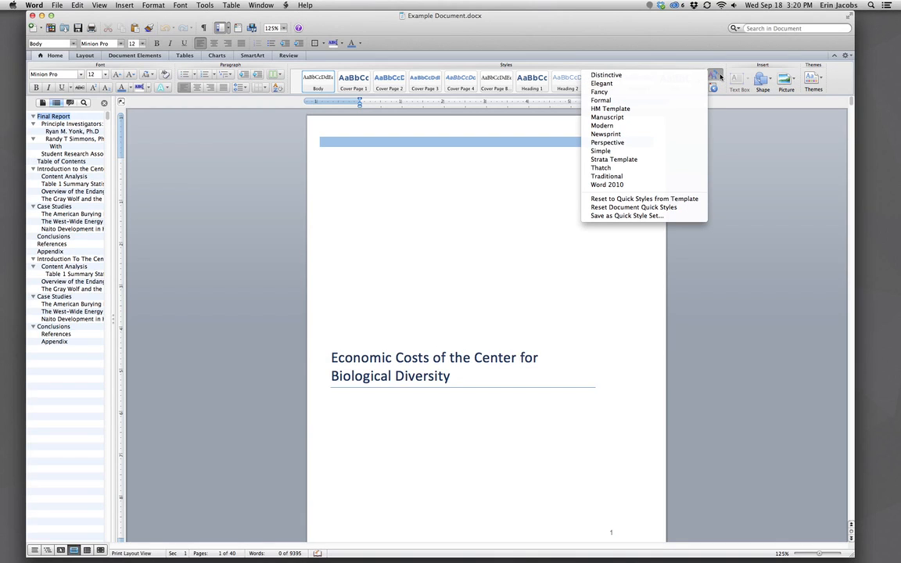
{"action": "left_click", "coordinate": [626, 216]}
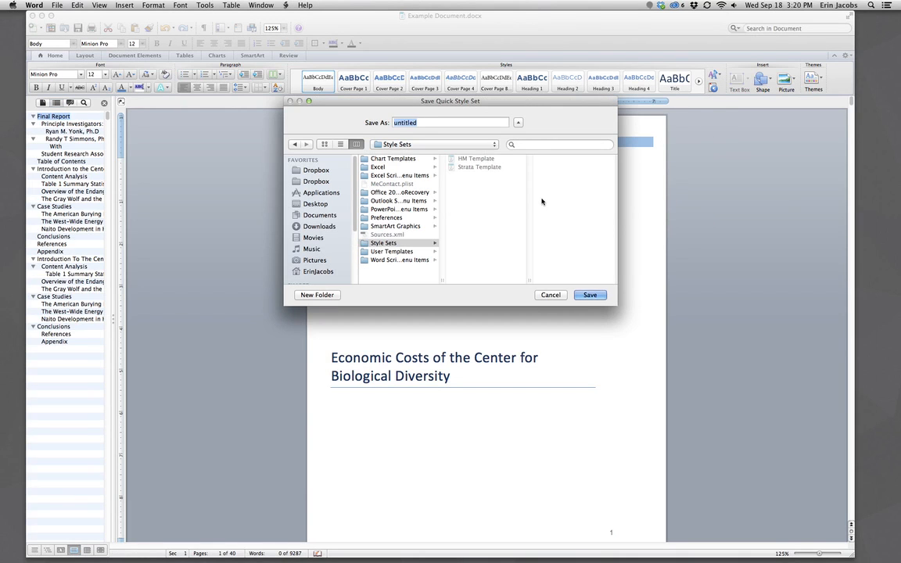
{"action": "type", "text": "Strata Styles"}
{"action": "key", "text": "Return"}
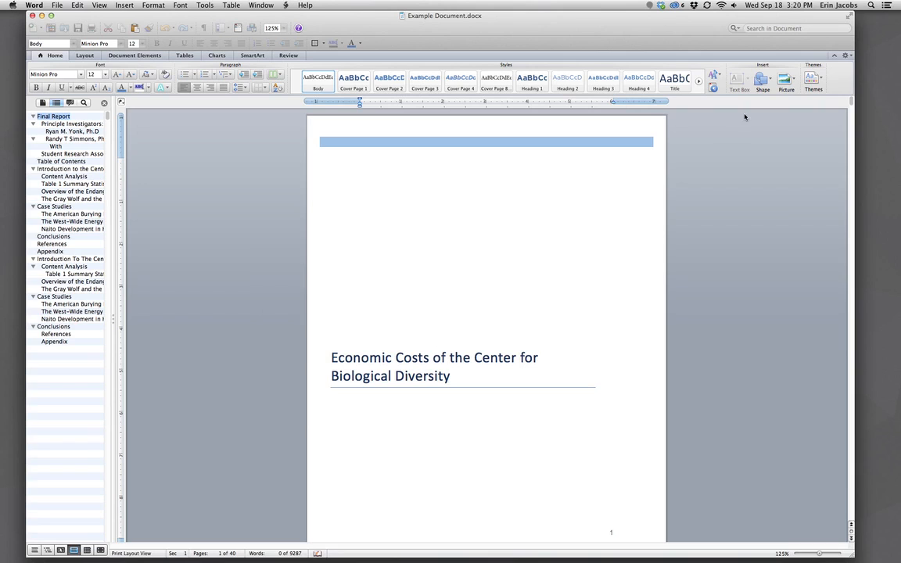
Save the current theme as 'Strata Theme', replacing the existing Strata Theme.thmx in My Themes.
{"action": "left_click", "coordinate": [821, 81]}
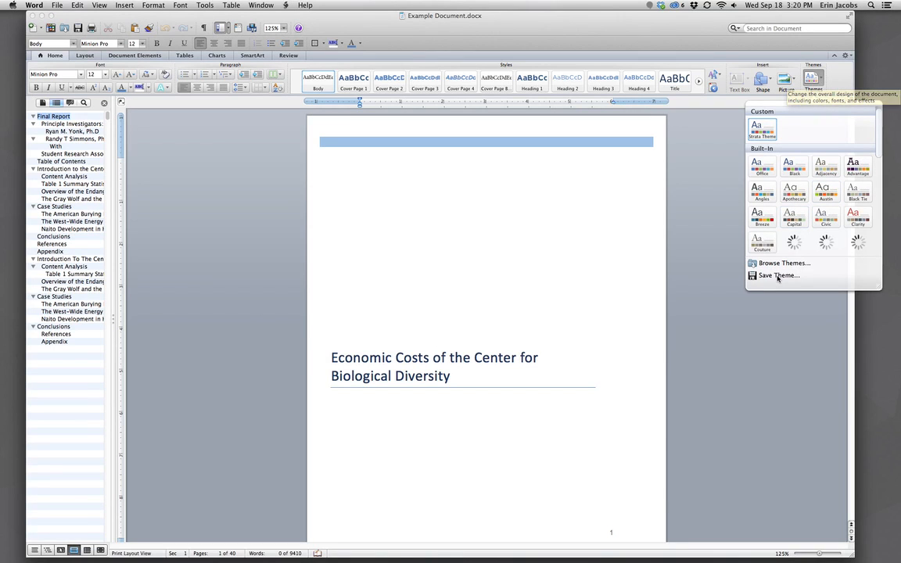
{"action": "left_click", "coordinate": [699, 247]}
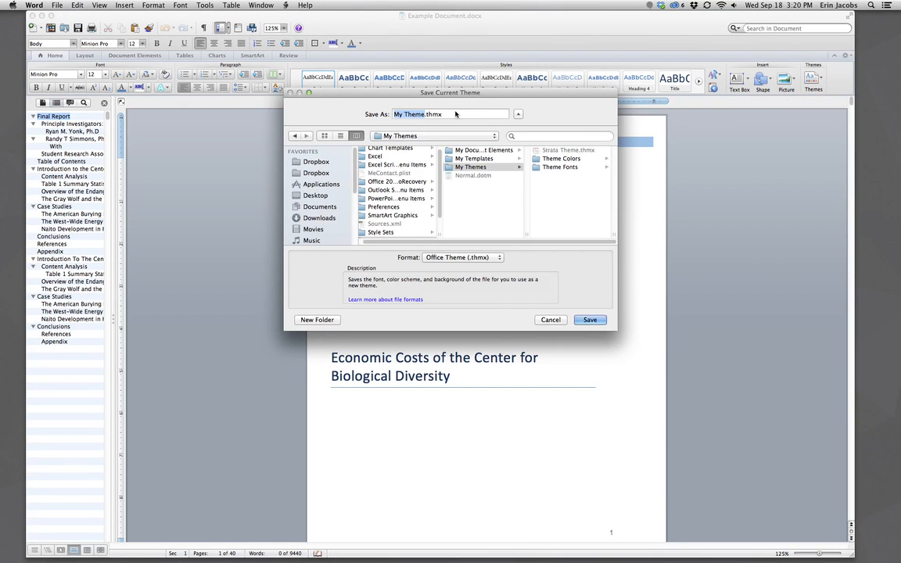
{"action": "type", "text": "Strata The"}
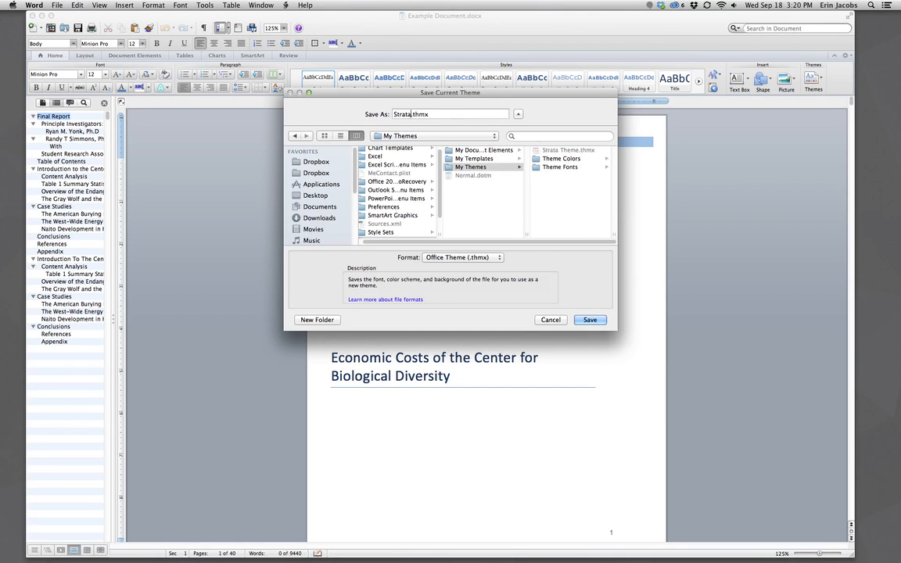
{"action": "type", "text": "me"}
{"action": "left_click", "coordinate": [598, 320]}
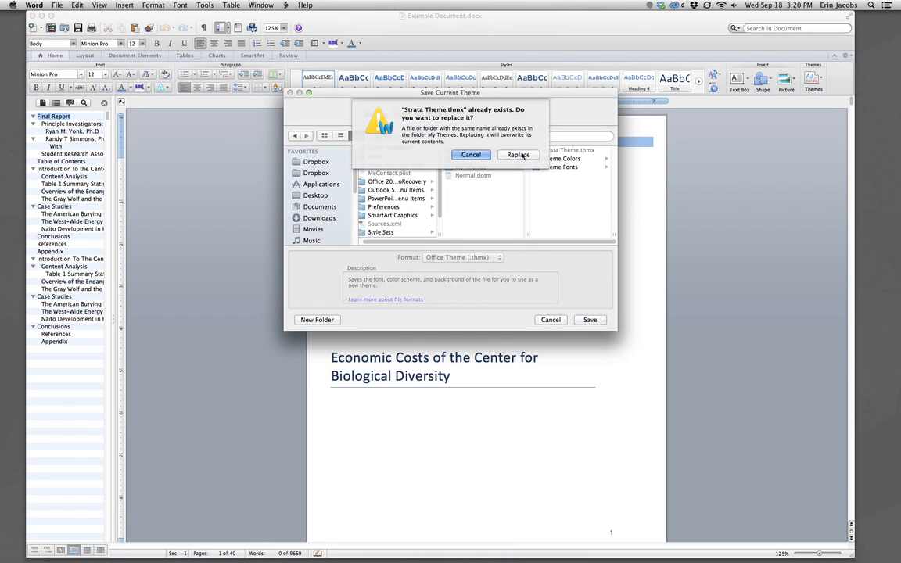
{"action": "left_click", "coordinate": [519, 155]}
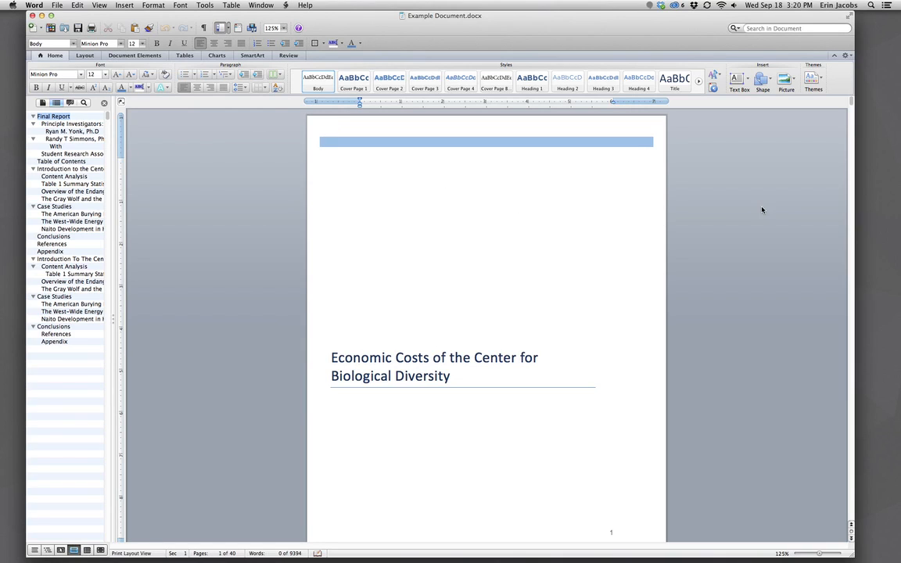
Preview the Perspective and then the Fancy style sets on the report.
{"action": "left_click", "coordinate": [719, 76]}
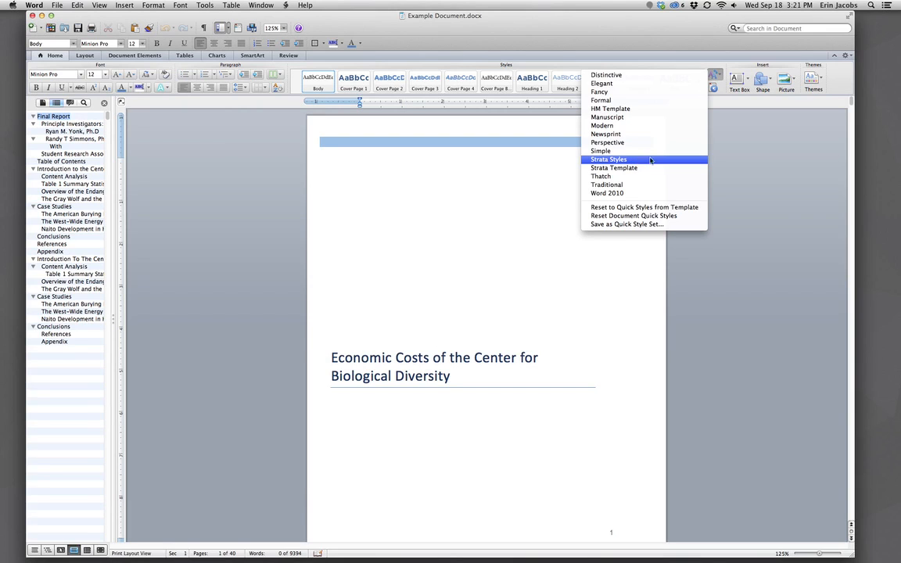
{"action": "left_click", "coordinate": [625, 142]}
{"action": "left_click", "coordinate": [717, 73]}
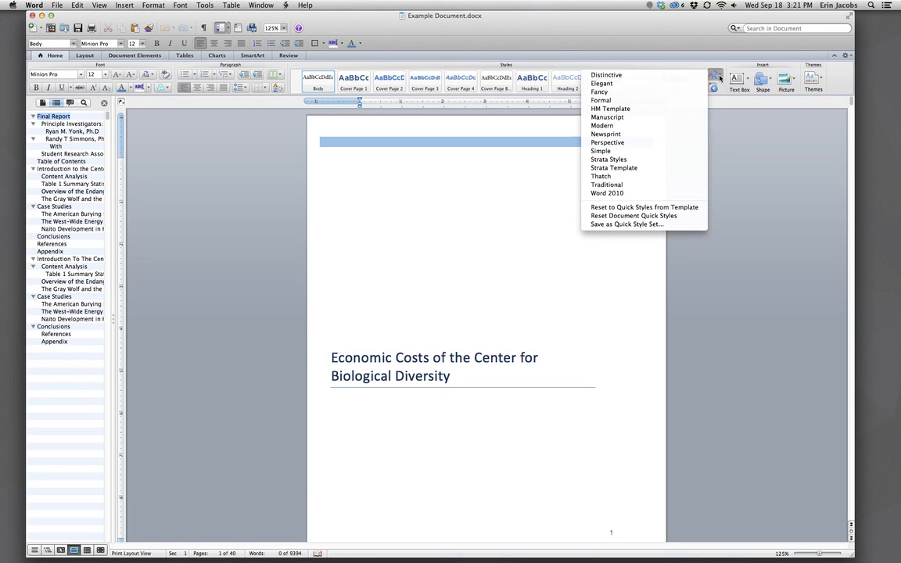
{"action": "left_click", "coordinate": [633, 93]}
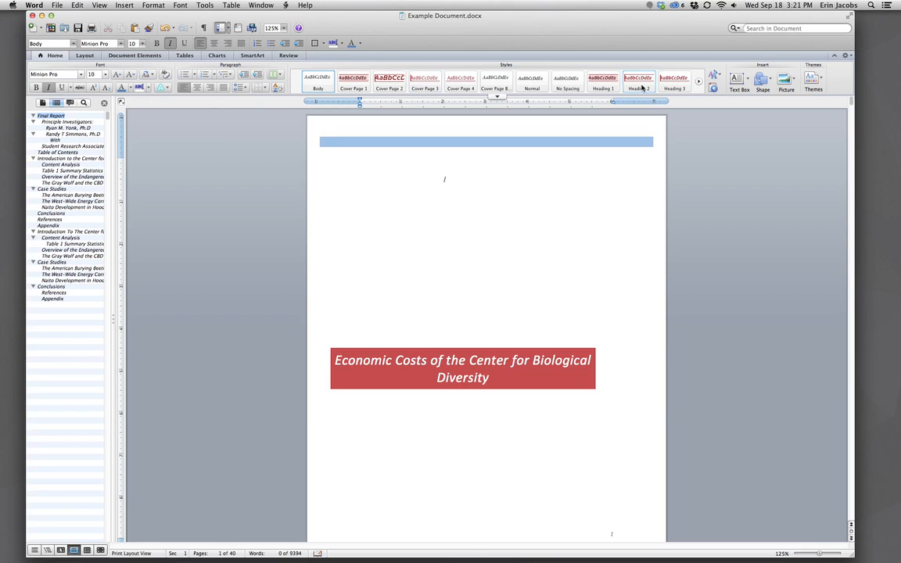
Reapply Strata Styles and display the theme gallery listing the custom Strata Theme.
{"action": "left_click", "coordinate": [714, 79]}
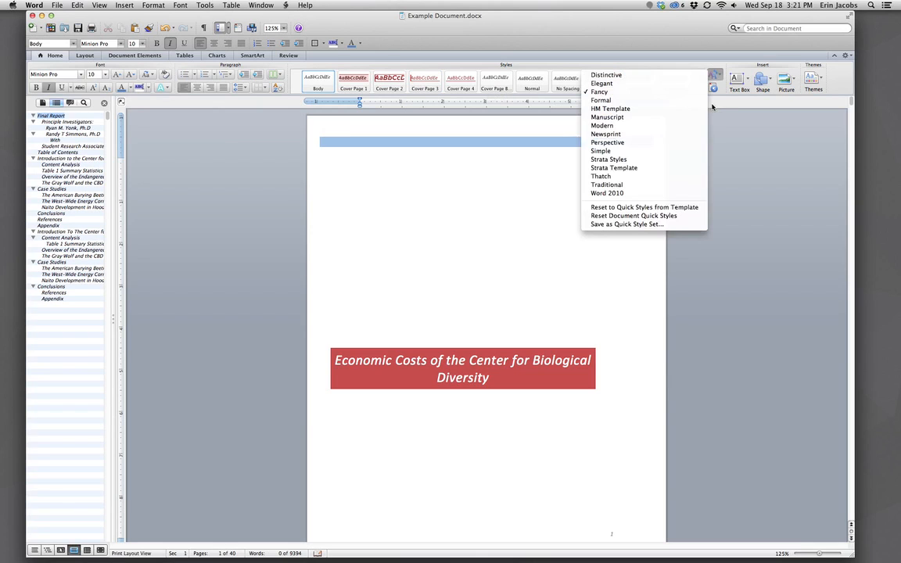
{"action": "left_click", "coordinate": [614, 160]}
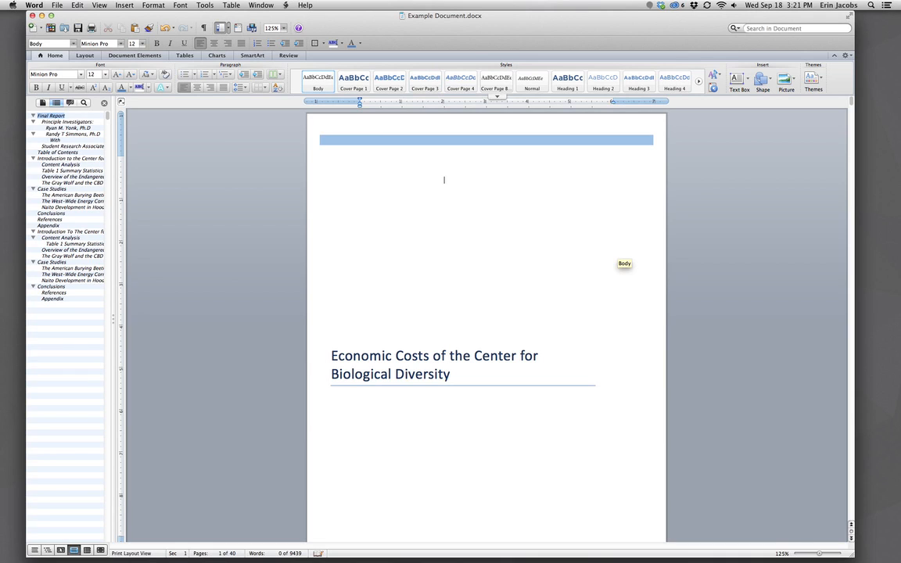
{"action": "left_click", "coordinate": [821, 81]}
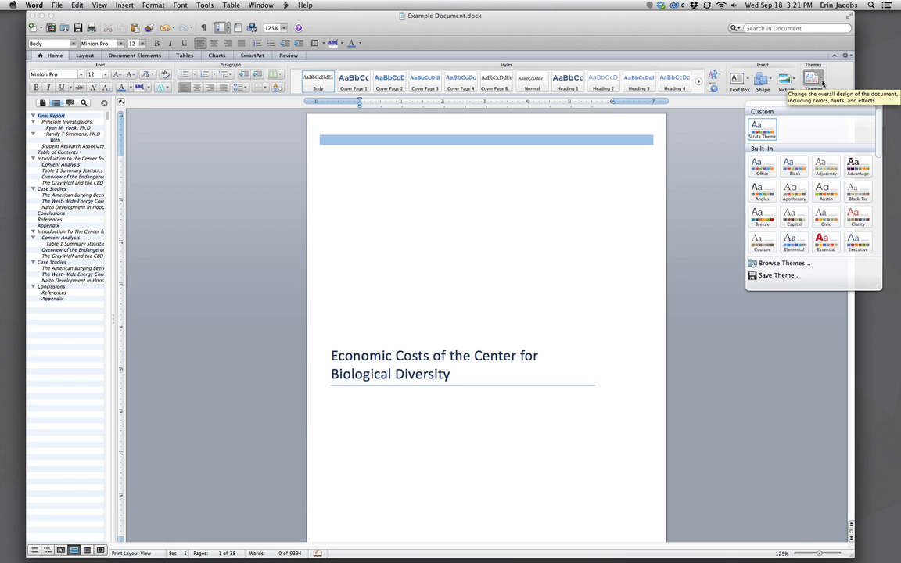
Close the theme gallery and the Document Map sidebar to show the cover and Final Report pages.
{"action": "left_click", "coordinate": [821, 83]}
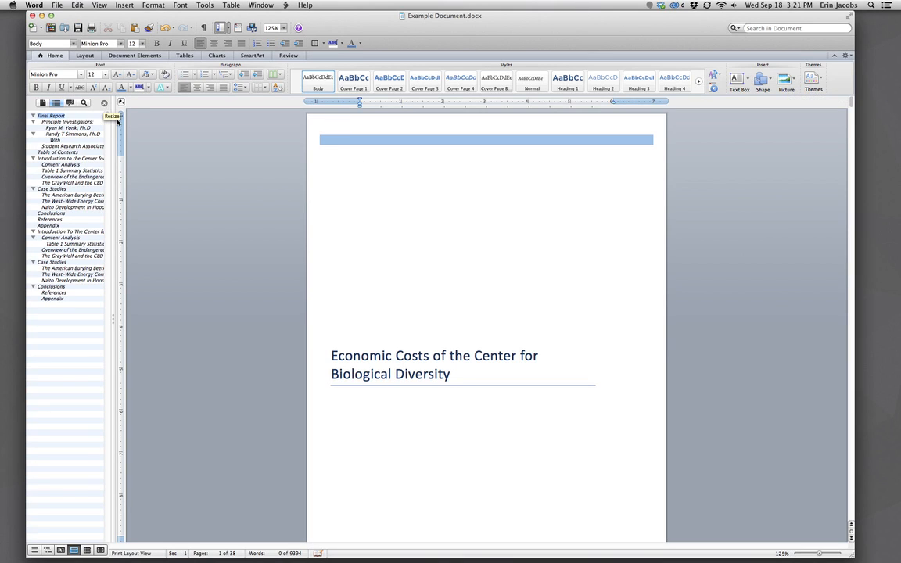
{"action": "left_click", "coordinate": [104, 103]}
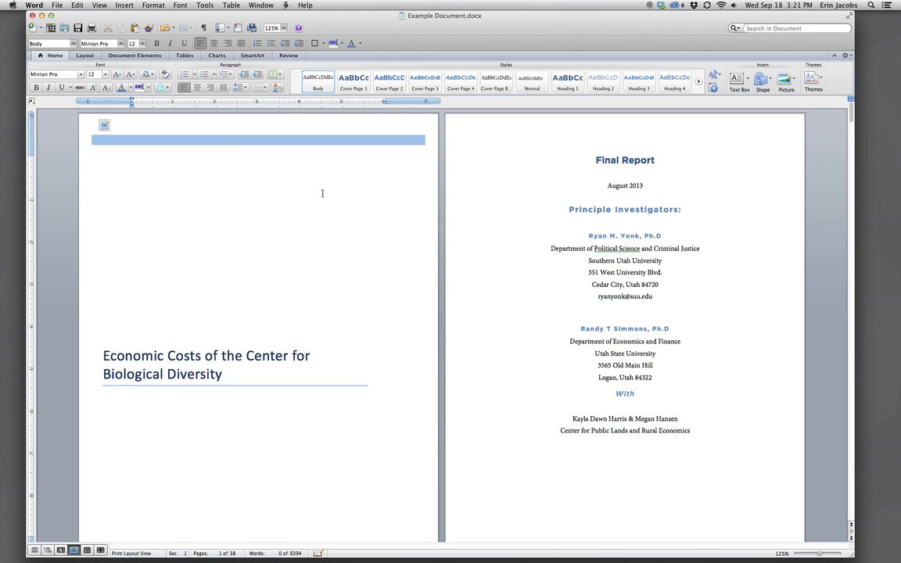
Turn on Show/Hide ¶ and scroll through the report to inspect paragraph marks and page breaks.
{"action": "left_click", "coordinate": [205, 28]}
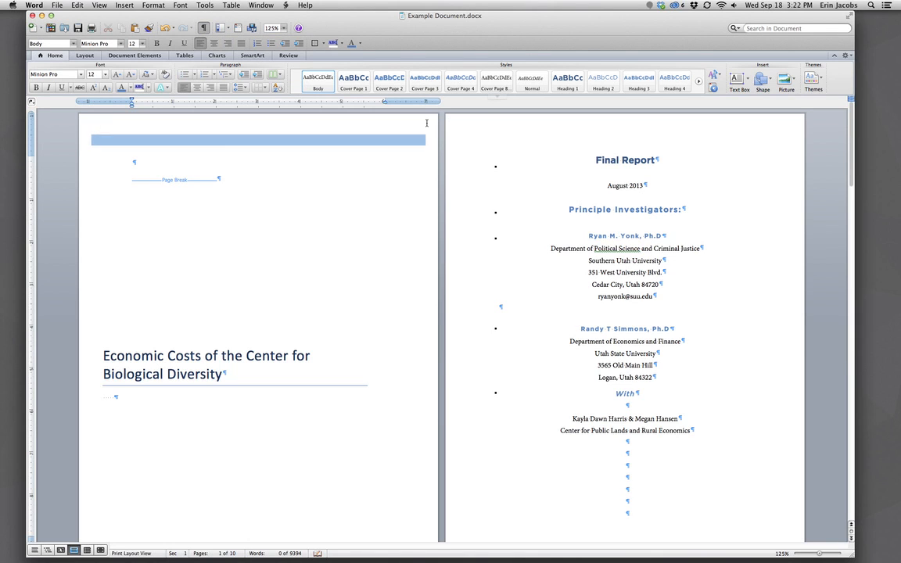
{"action": "scroll", "coordinate": [446, 181], "scroll_direction": "down", "scroll_amount": 5}
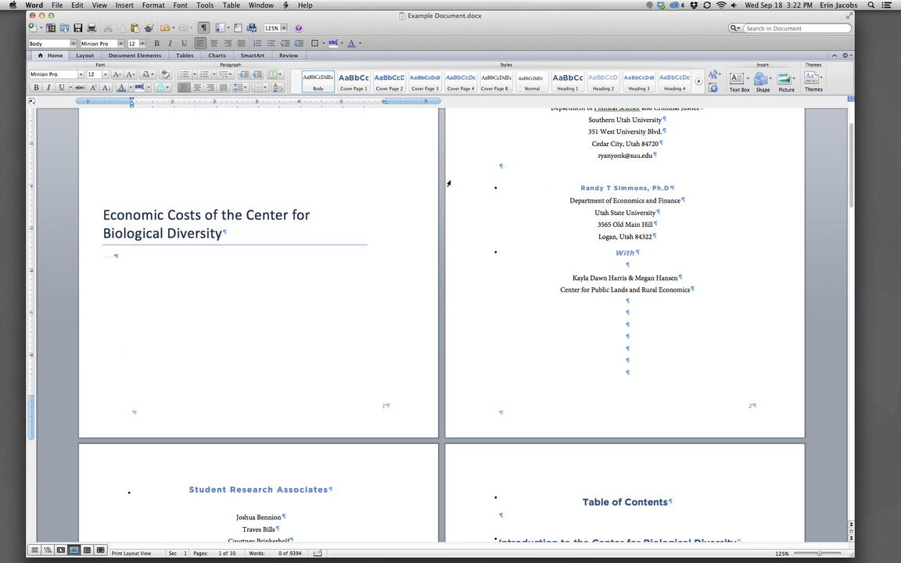
{"action": "scroll", "coordinate": [450, 215], "scroll_direction": "down", "scroll_amount": 10}
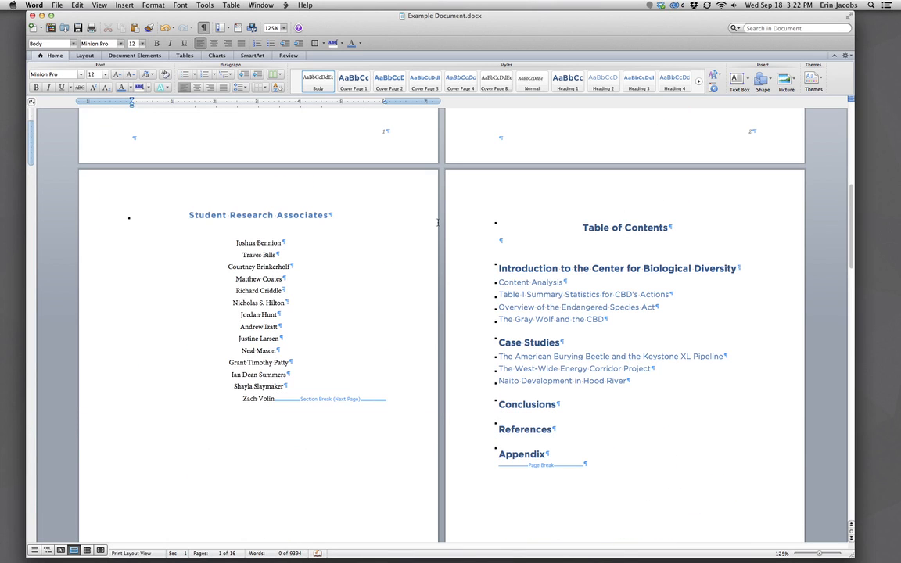
{"action": "scroll", "coordinate": [438, 222], "scroll_direction": "down", "scroll_amount": 18}
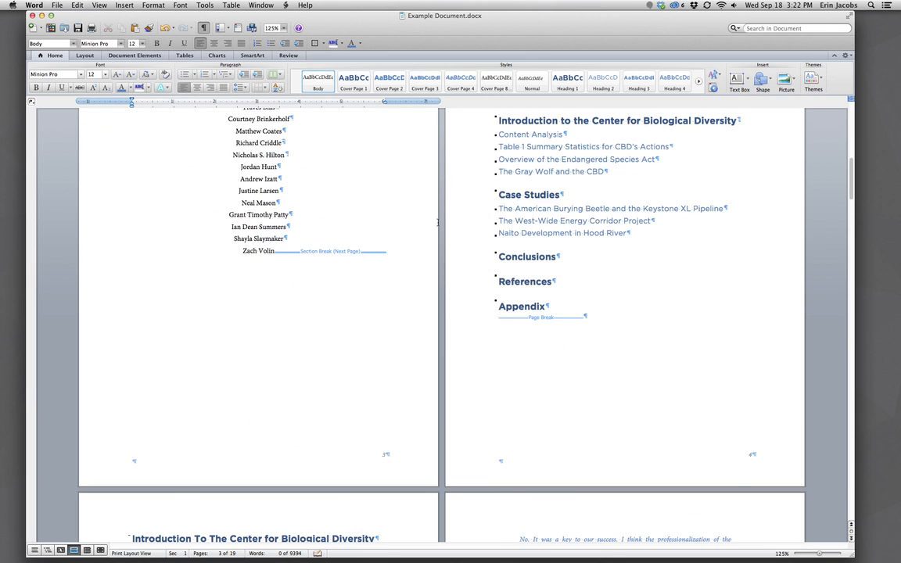
{"action": "scroll", "coordinate": [438, 222], "scroll_direction": "down", "scroll_amount": 9}
{"action": "scroll", "coordinate": [424, 330], "scroll_direction": "down", "scroll_amount": 8}
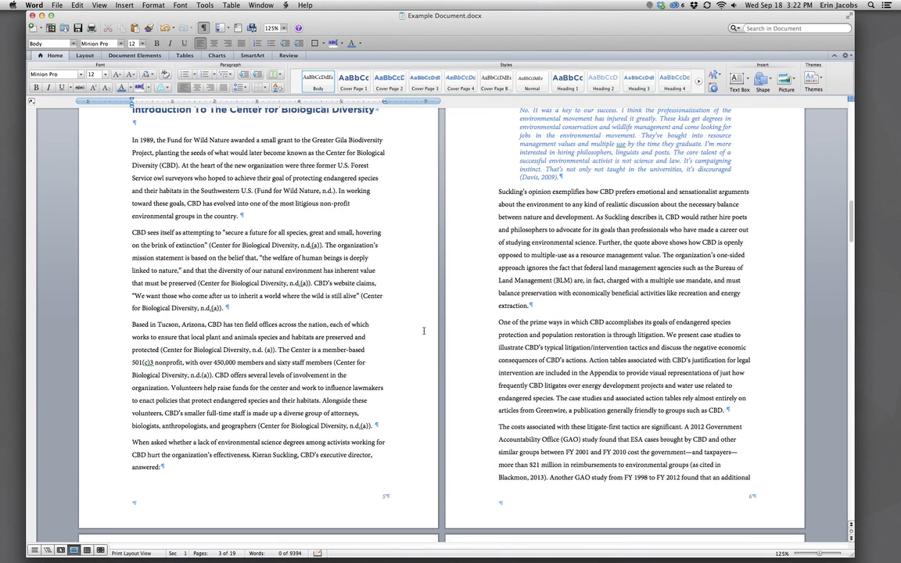
{"action": "scroll", "coordinate": [423, 331], "scroll_direction": "up", "scroll_amount": 10}
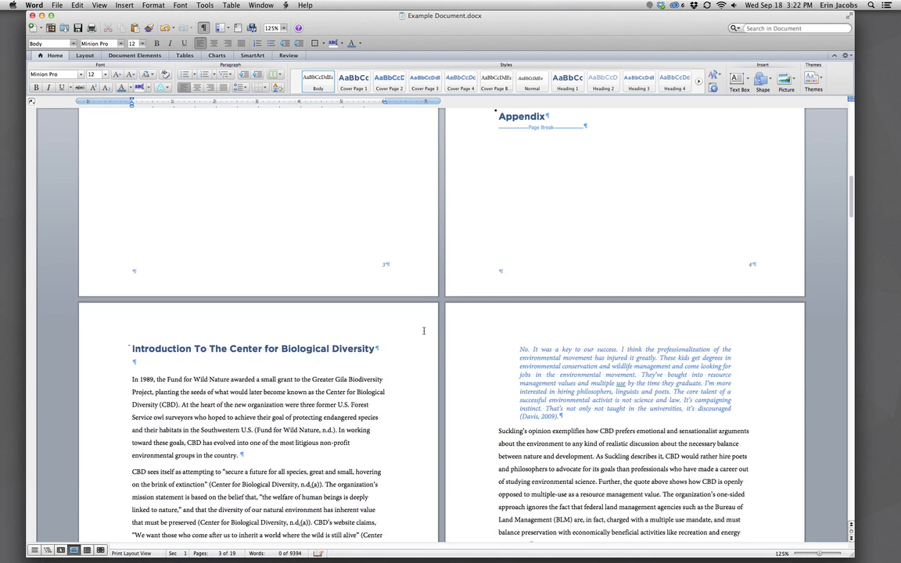
{"action": "scroll", "coordinate": [424, 334], "scroll_direction": "up", "scroll_amount": 20}
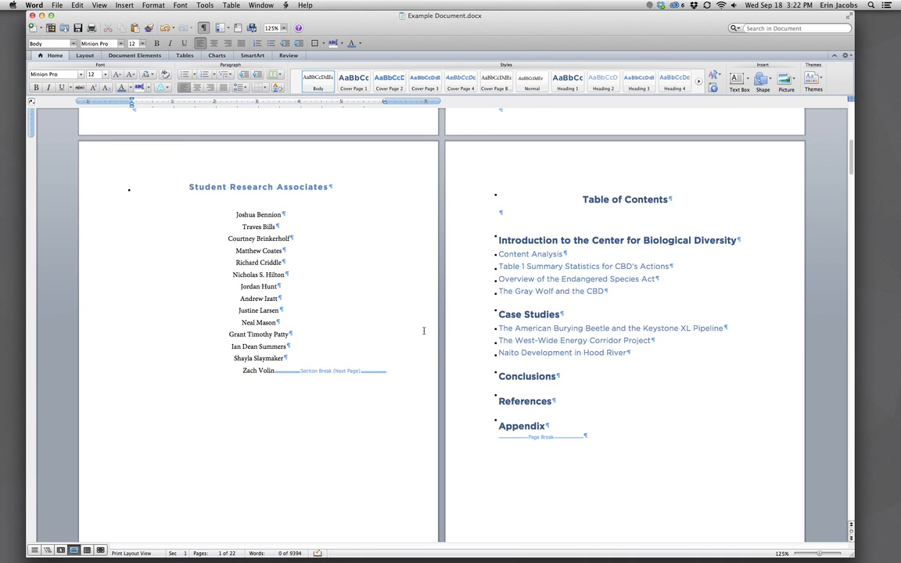
{"action": "scroll", "coordinate": [424, 330], "scroll_direction": "up", "scroll_amount": 5}
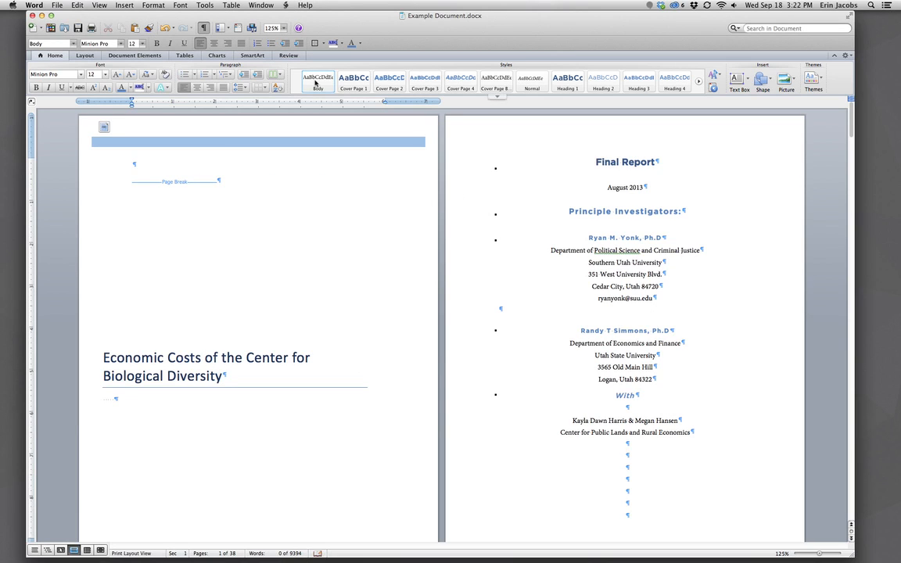
Hide formatting marks, open the Styles pane, and show numbered style guides beside paragraphs.
{"action": "left_click", "coordinate": [203, 28]}
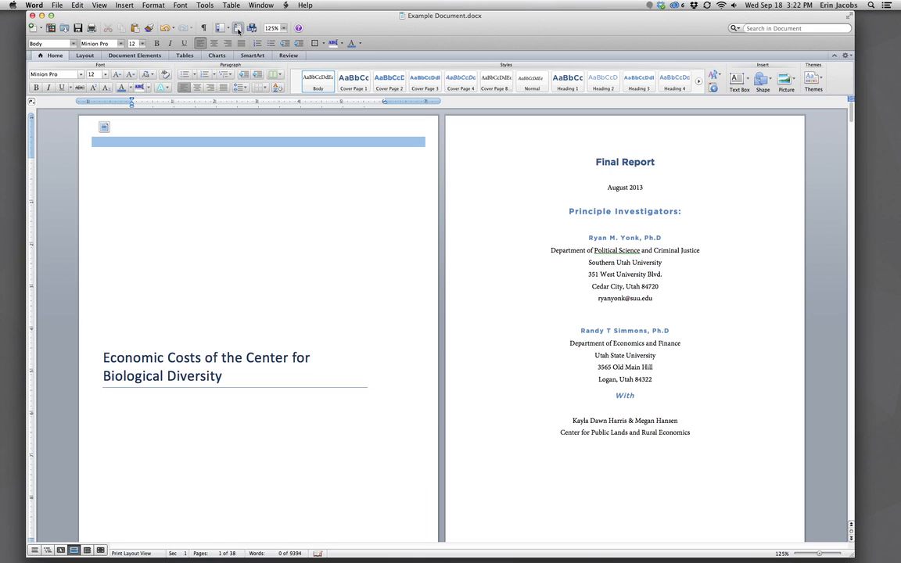
{"action": "left_click", "coordinate": [239, 29]}
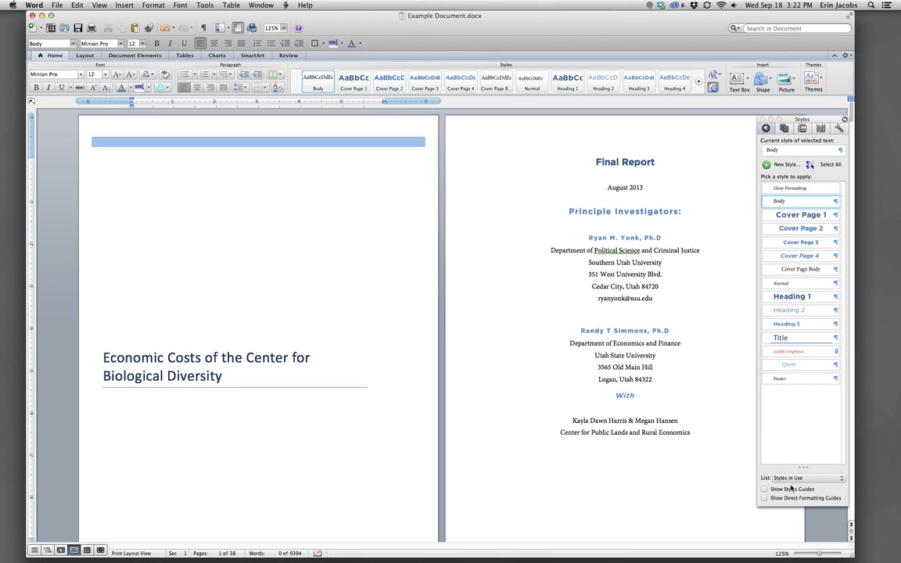
{"action": "left_click", "coordinate": [764, 490]}
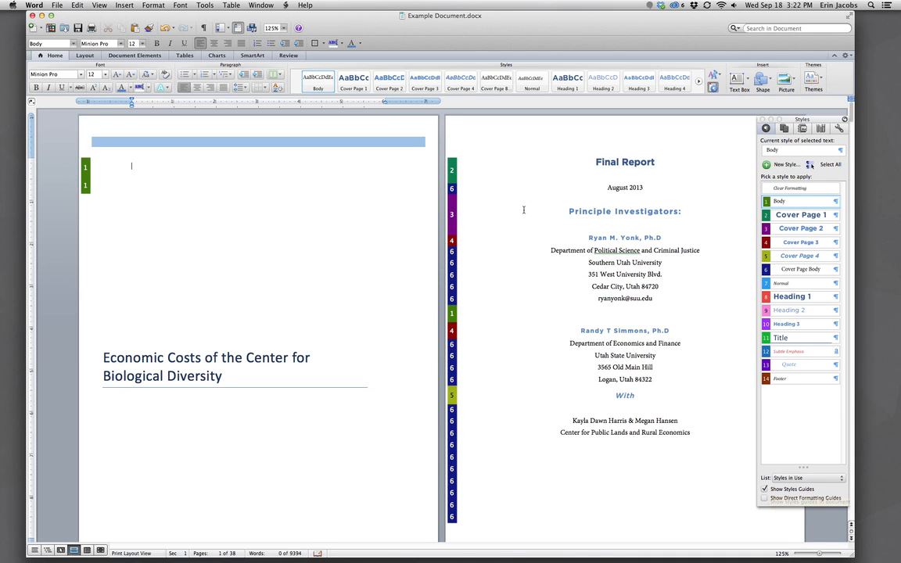
Scroll through pages 5 to 10, from Content Analysis to The Gray Wolf and the CBD.
{"action": "scroll", "coordinate": [548, 277], "scroll_direction": "down", "scroll_amount": 2}
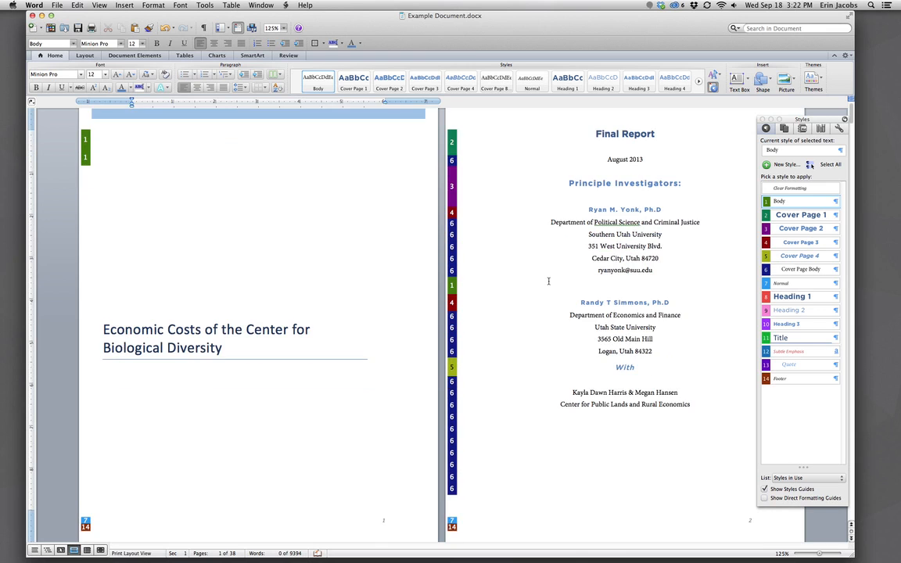
{"action": "scroll", "coordinate": [548, 281], "scroll_direction": "down", "scroll_amount": 2}
{"action": "scroll", "coordinate": [548, 280], "scroll_direction": "down", "scroll_amount": 10}
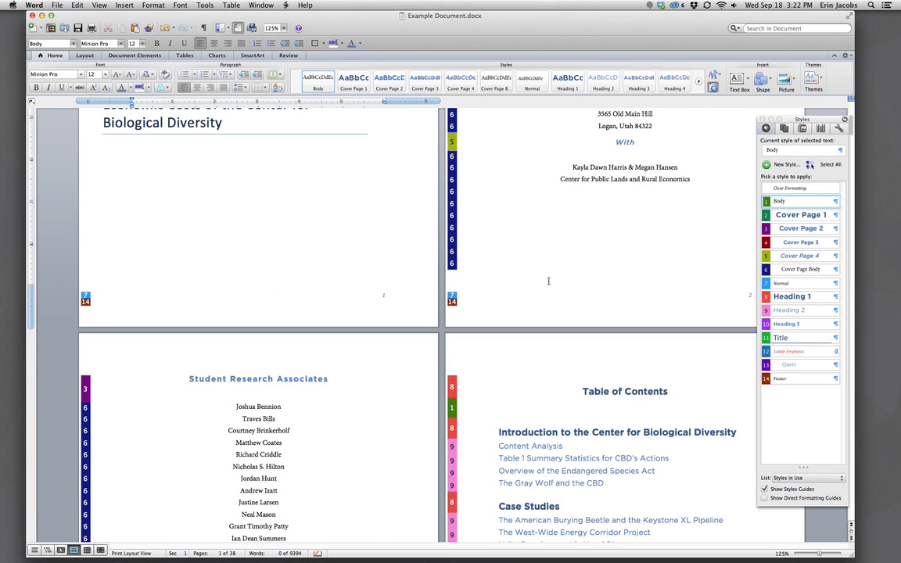
{"action": "scroll", "coordinate": [550, 283], "scroll_direction": "down", "scroll_amount": 2}
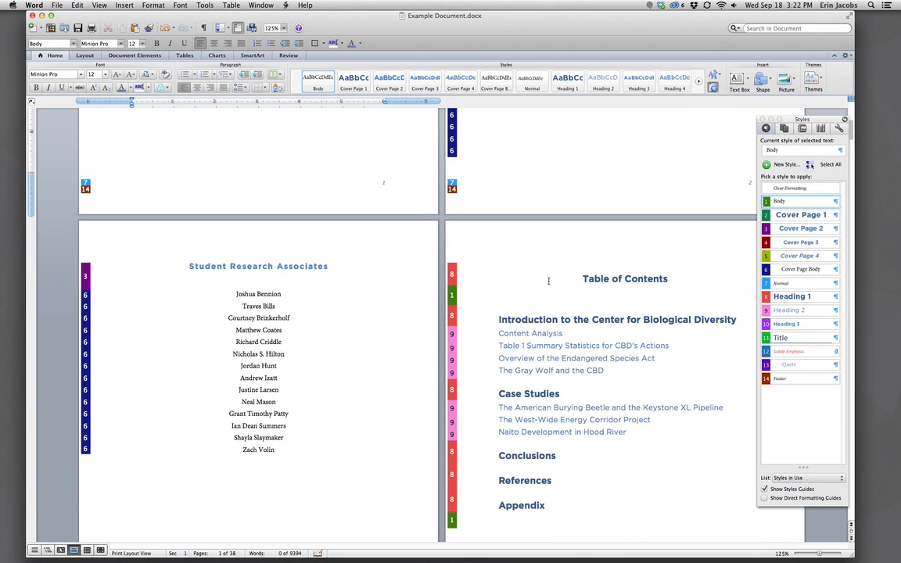
{"action": "scroll", "coordinate": [548, 281], "scroll_direction": "down", "scroll_amount": 5}
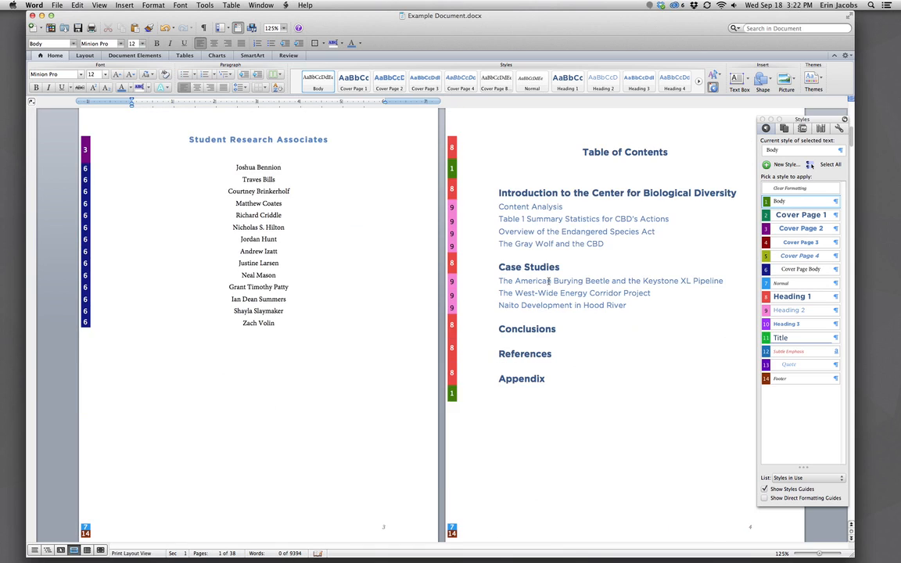
{"action": "scroll", "coordinate": [548, 281], "scroll_direction": "down", "scroll_amount": 8}
{"action": "scroll", "coordinate": [515, 303], "scroll_direction": "down", "scroll_amount": 2}
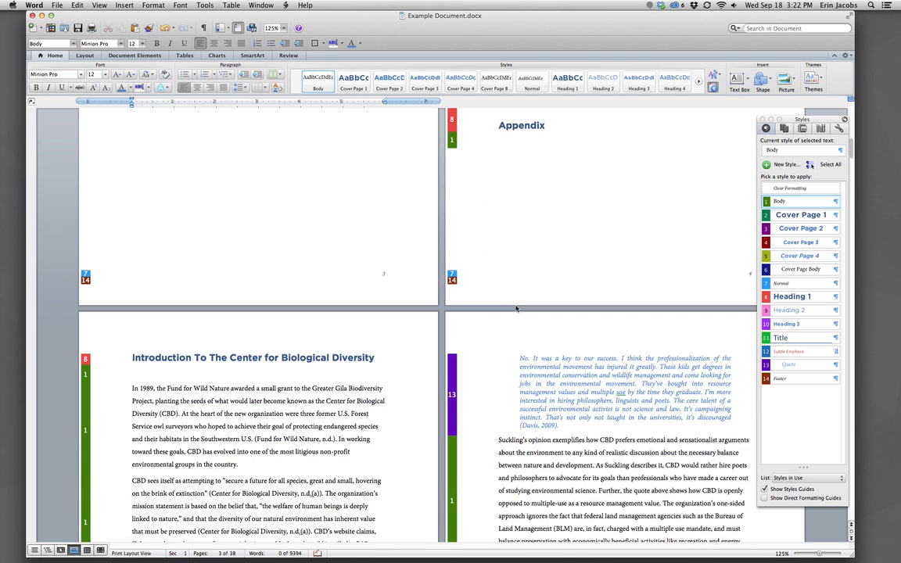
{"action": "scroll", "coordinate": [515, 308], "scroll_direction": "down", "scroll_amount": 4}
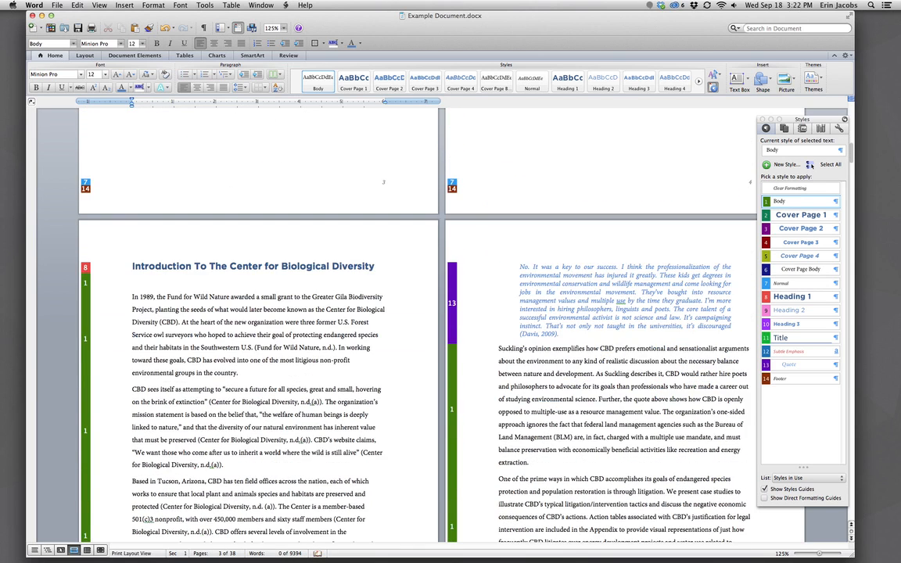
{"action": "scroll", "coordinate": [515, 306], "scroll_direction": "down", "scroll_amount": 5}
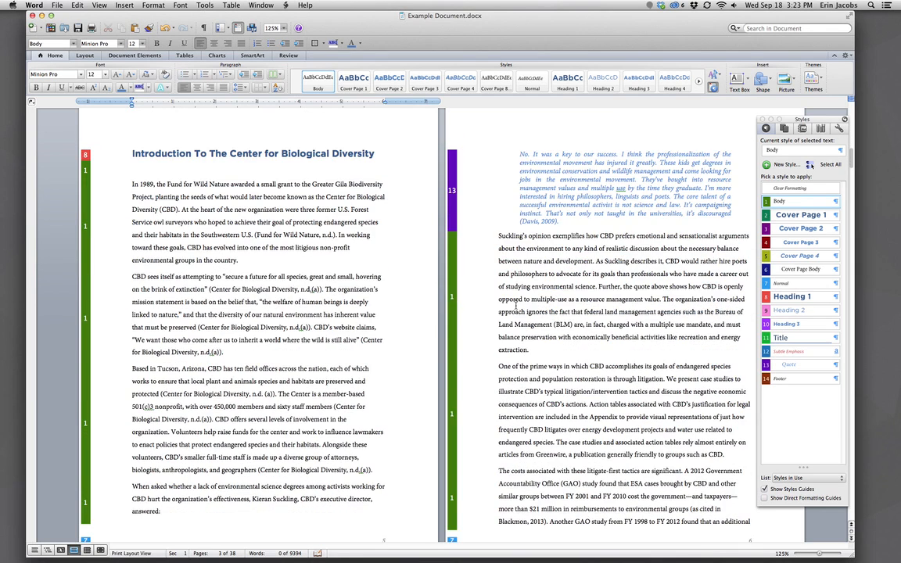
{"action": "scroll", "coordinate": [515, 306], "scroll_direction": "down", "scroll_amount": 4}
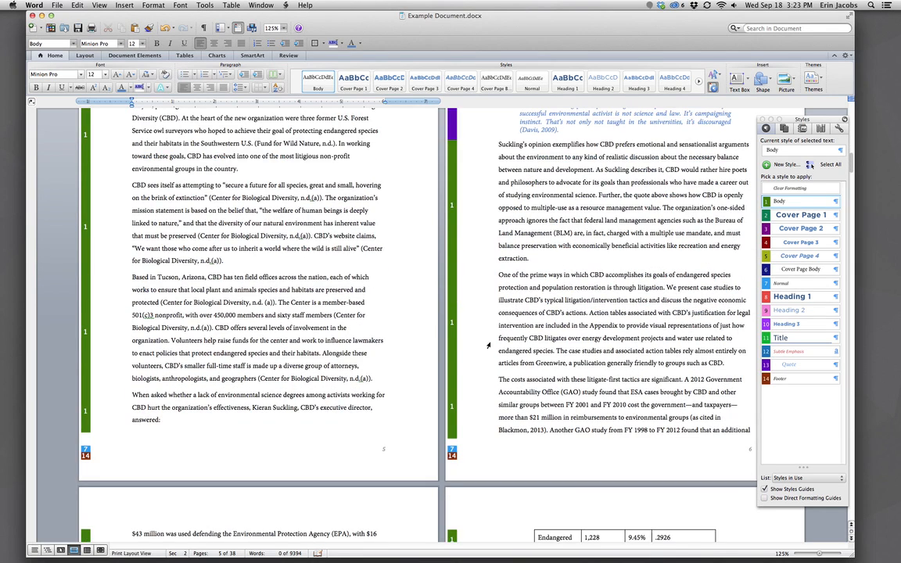
{"action": "scroll", "coordinate": [478, 347], "scroll_direction": "down", "scroll_amount": 3}
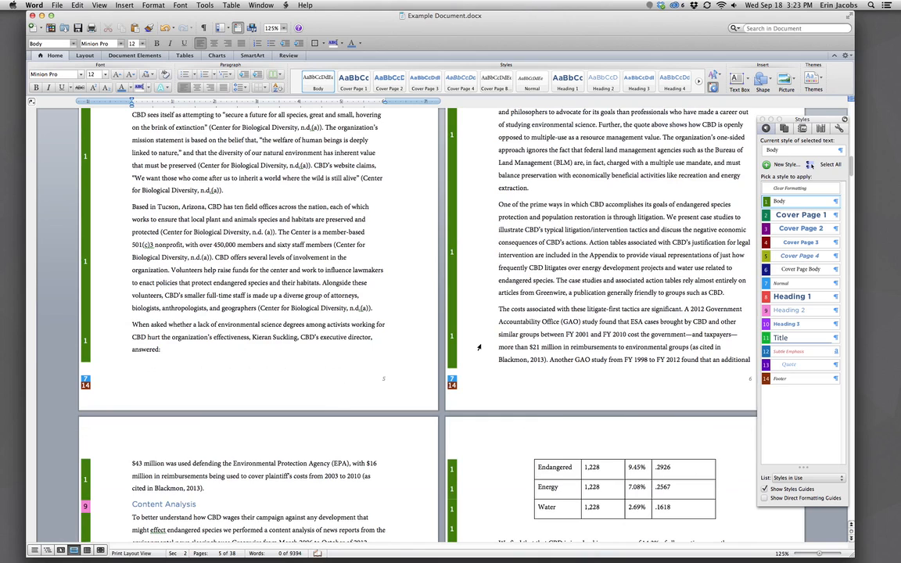
{"action": "scroll", "coordinate": [479, 347], "scroll_direction": "down", "scroll_amount": 3}
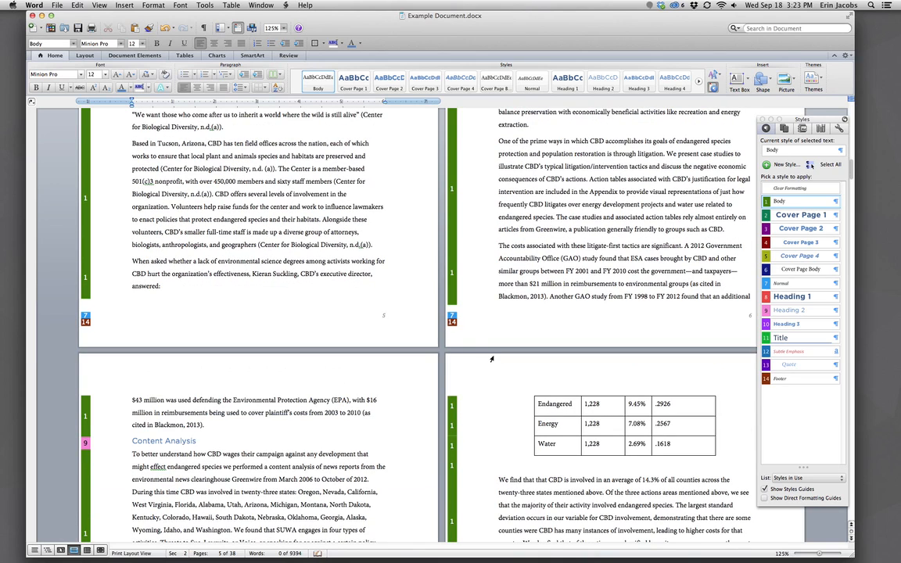
{"action": "scroll", "coordinate": [481, 367], "scroll_direction": "down", "scroll_amount": 8}
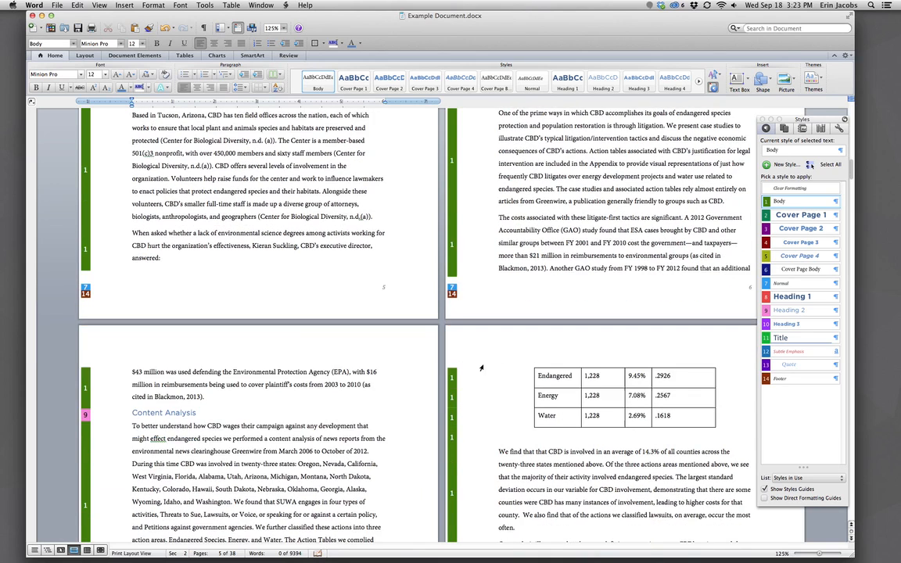
{"action": "scroll", "coordinate": [481, 367], "scroll_direction": "down", "scroll_amount": 3}
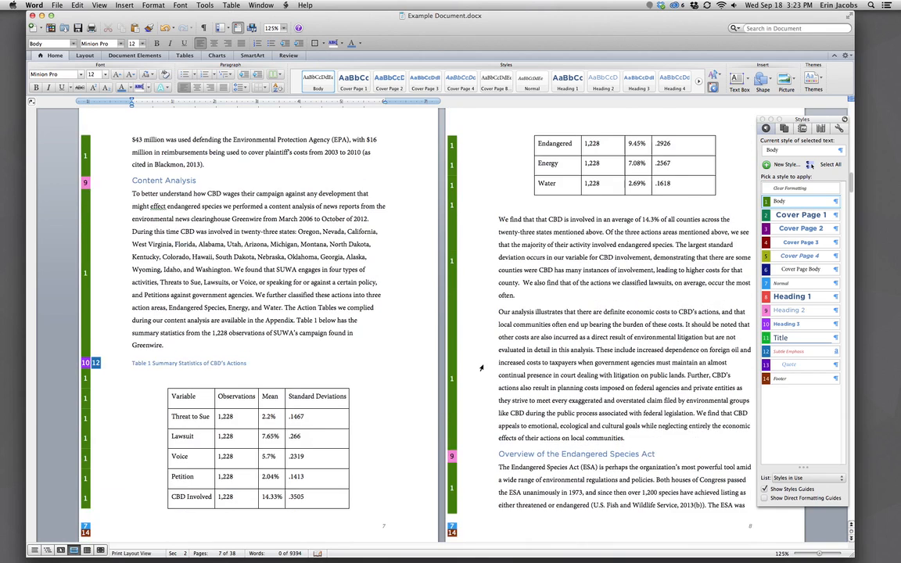
{"action": "scroll", "coordinate": [481, 367], "scroll_direction": "down", "scroll_amount": 2}
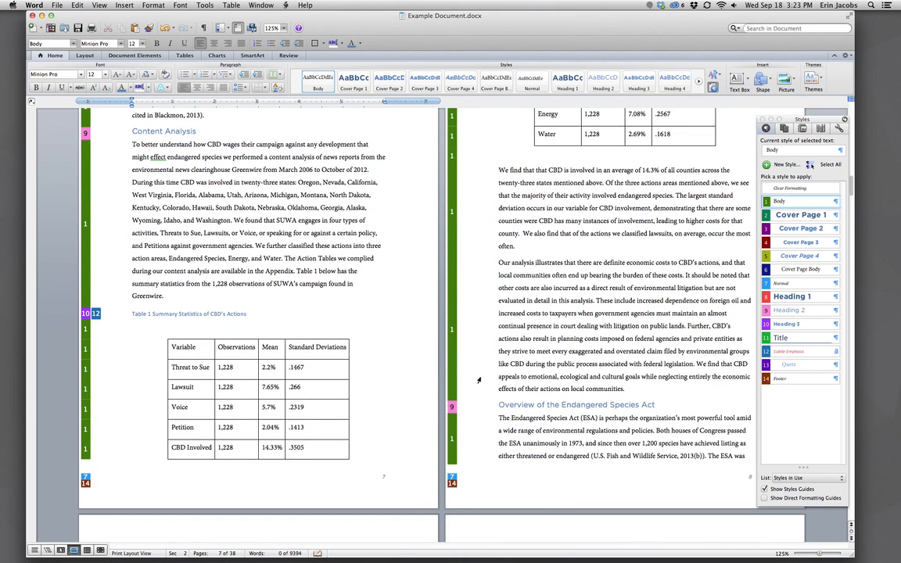
{"action": "scroll", "coordinate": [478, 380], "scroll_direction": "down", "scroll_amount": 10}
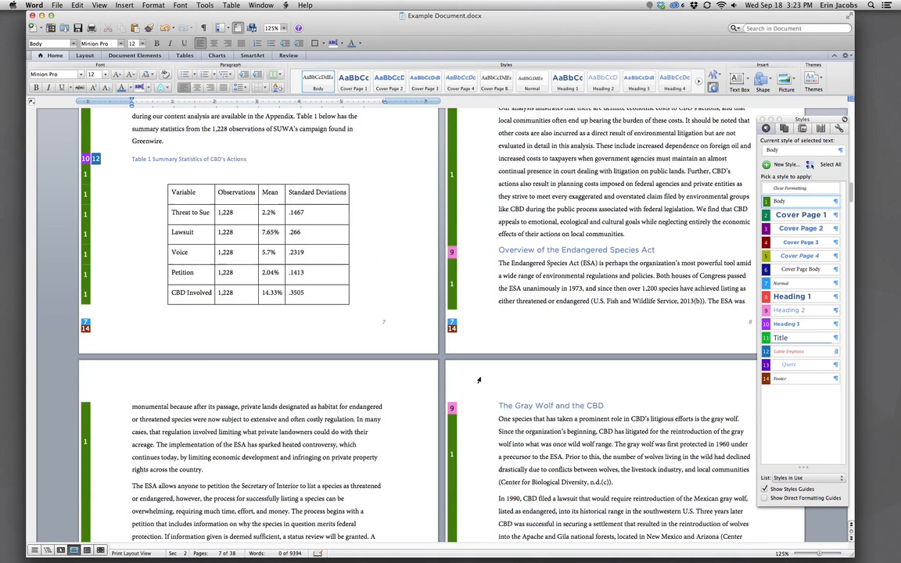
{"action": "scroll", "coordinate": [479, 380], "scroll_direction": "down", "scroll_amount": 4}
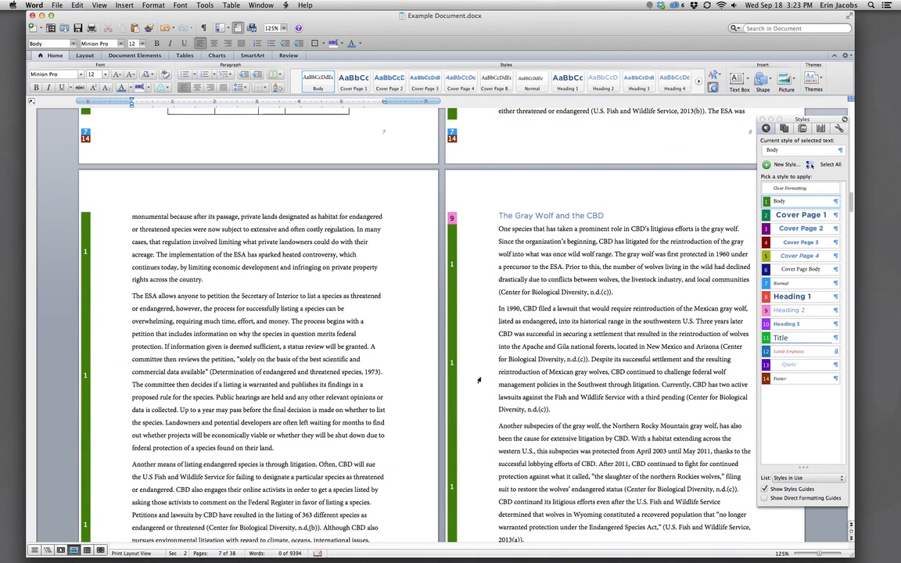
{"action": "scroll", "coordinate": [478, 380], "scroll_direction": "down", "scroll_amount": 1}
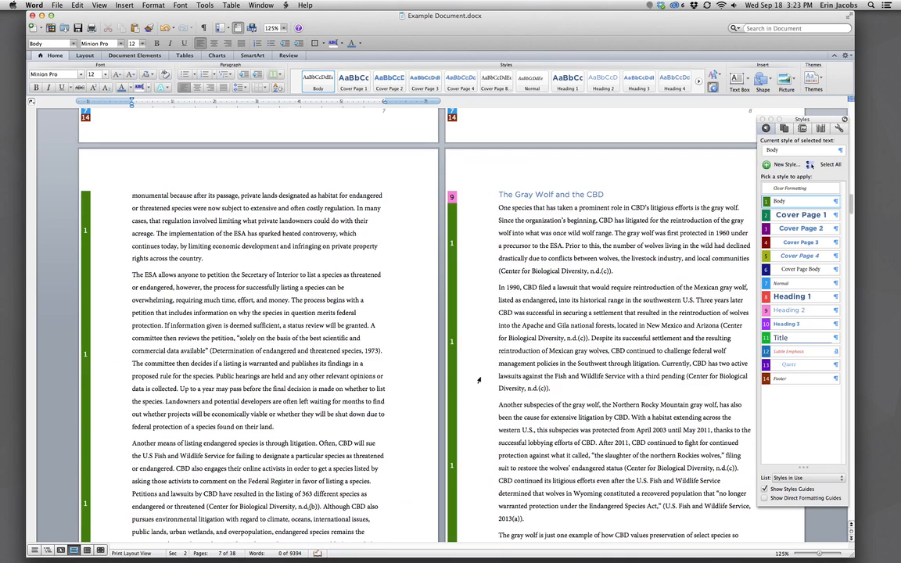
{"action": "scroll", "coordinate": [479, 380], "scroll_direction": "down", "scroll_amount": 12}
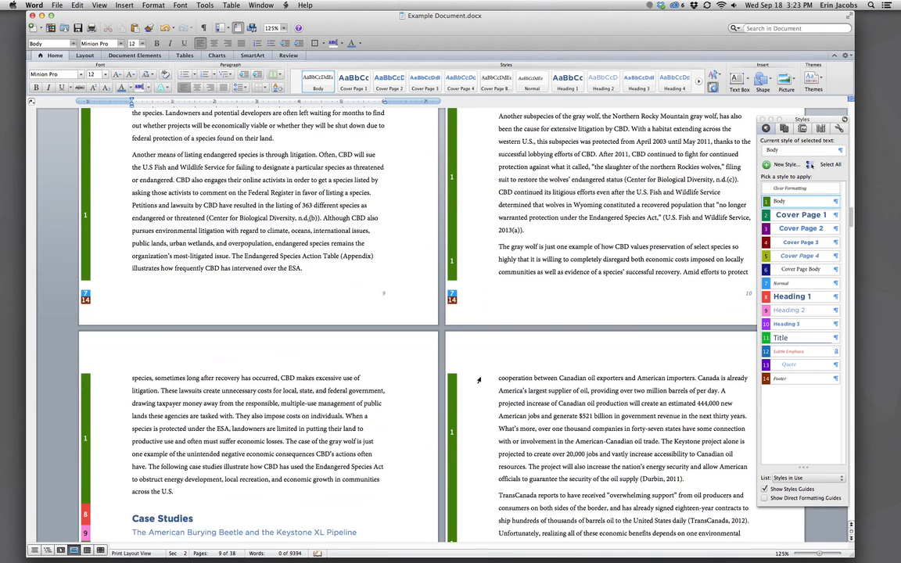
{"action": "scroll", "coordinate": [473, 369], "scroll_direction": "down", "scroll_amount": 2}
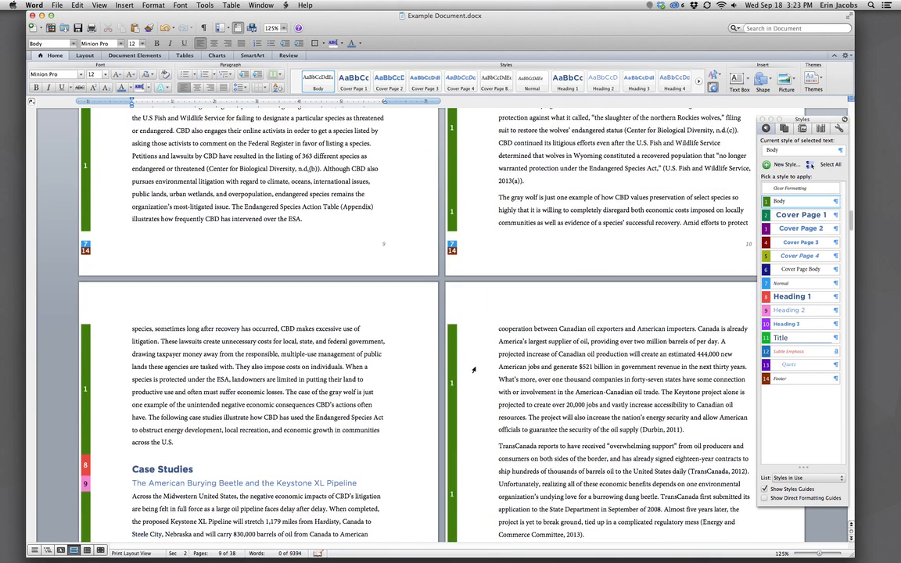
{"action": "scroll", "coordinate": [473, 370], "scroll_direction": "up", "scroll_amount": 15}
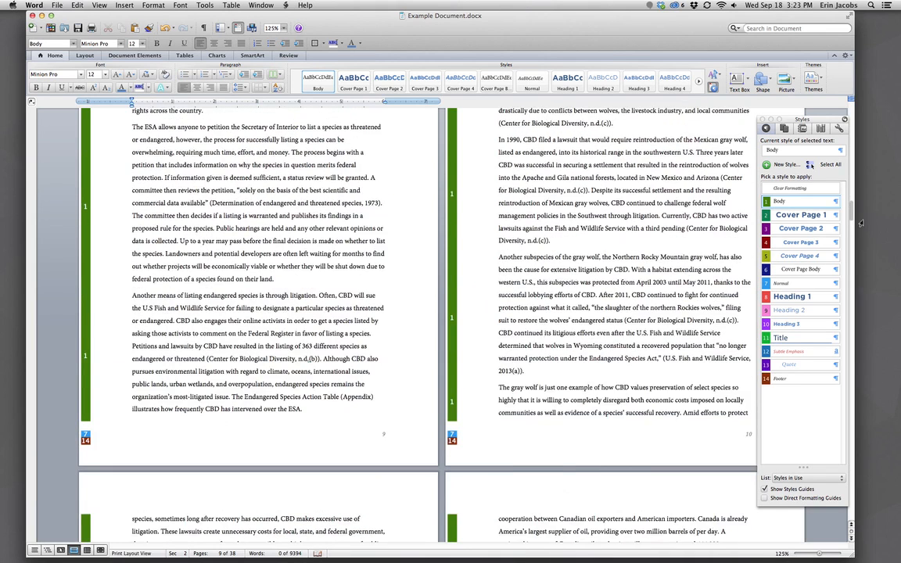
Return to the top and show the Document Map pane, widened so headings fit.
{"action": "left_click_drag", "start_coordinate": [852, 194], "coordinate": [851, 112]}
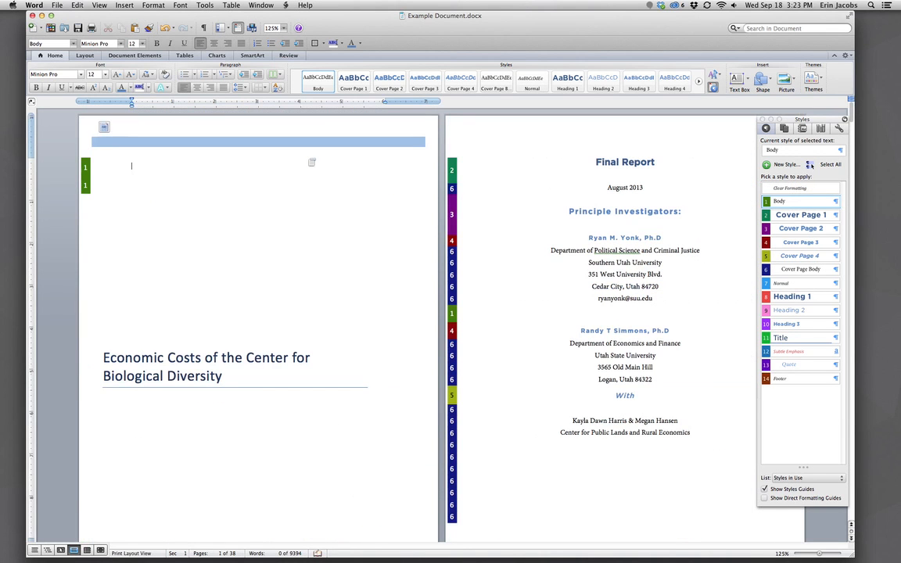
{"action": "left_click", "coordinate": [228, 29]}
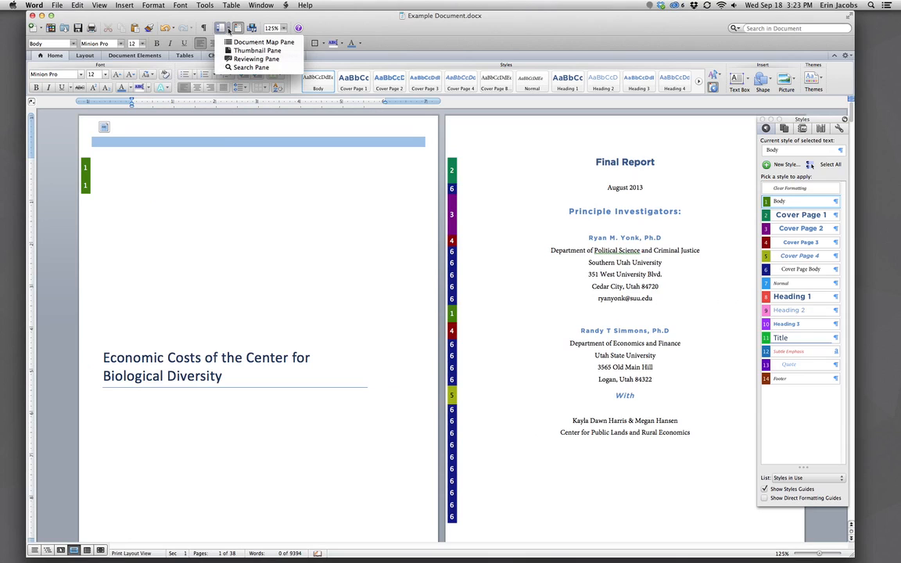
{"action": "left_click", "coordinate": [229, 31]}
{"action": "left_click", "coordinate": [228, 31]}
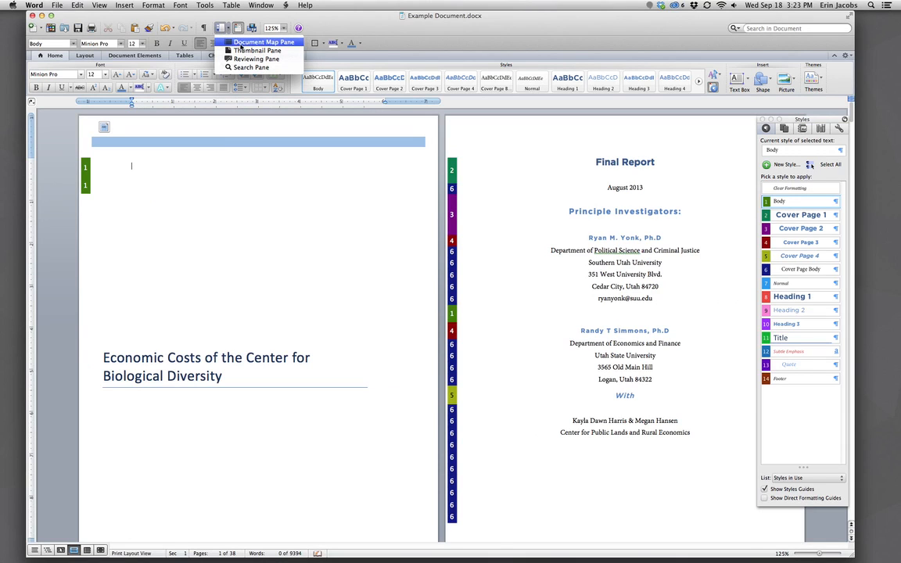
{"action": "left_click", "coordinate": [240, 43]}
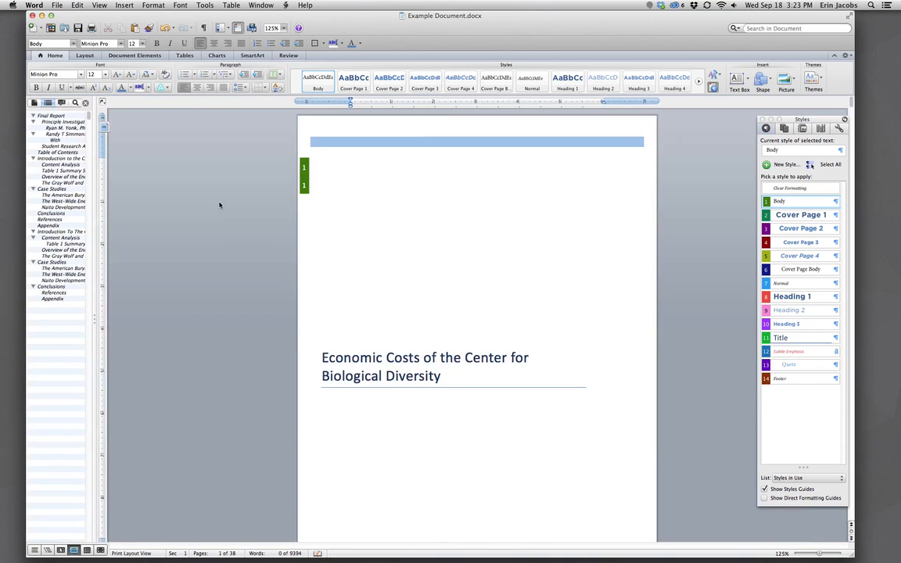
{"action": "left_click_drag", "start_coordinate": [96, 235], "coordinate": [117, 251]}
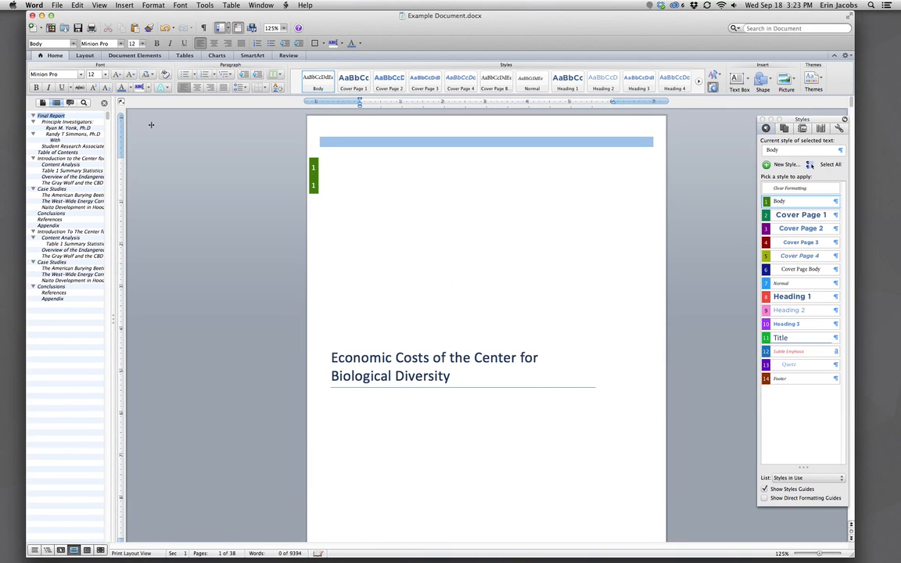
{"action": "left_click_drag", "start_coordinate": [115, 125], "coordinate": [152, 125]}
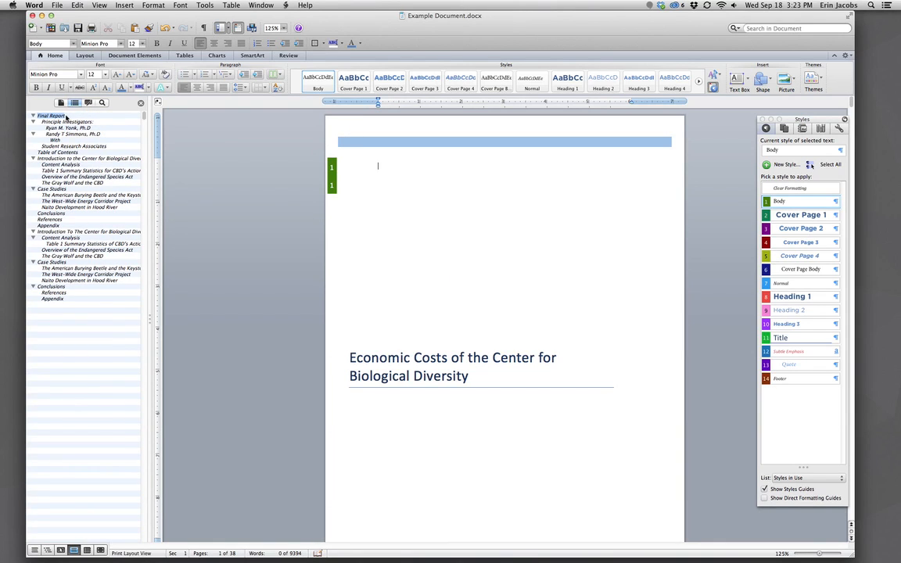
Jump to the Principle Investigators heading from the Document Map.
{"action": "scroll", "coordinate": [415, 303], "scroll_direction": "down", "scroll_amount": 5}
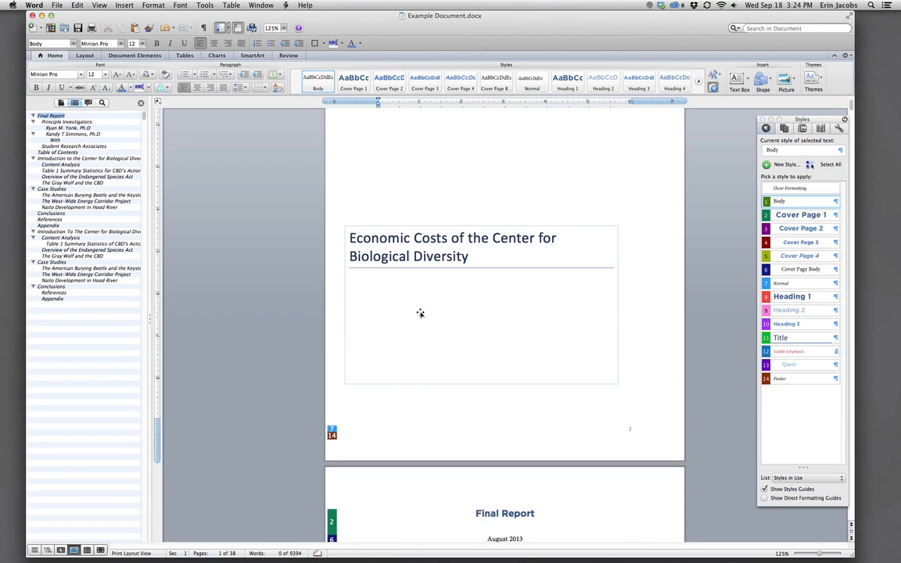
{"action": "scroll", "coordinate": [460, 335], "scroll_direction": "down", "scroll_amount": 3}
{"action": "scroll", "coordinate": [464, 336], "scroll_direction": "down", "scroll_amount": 5}
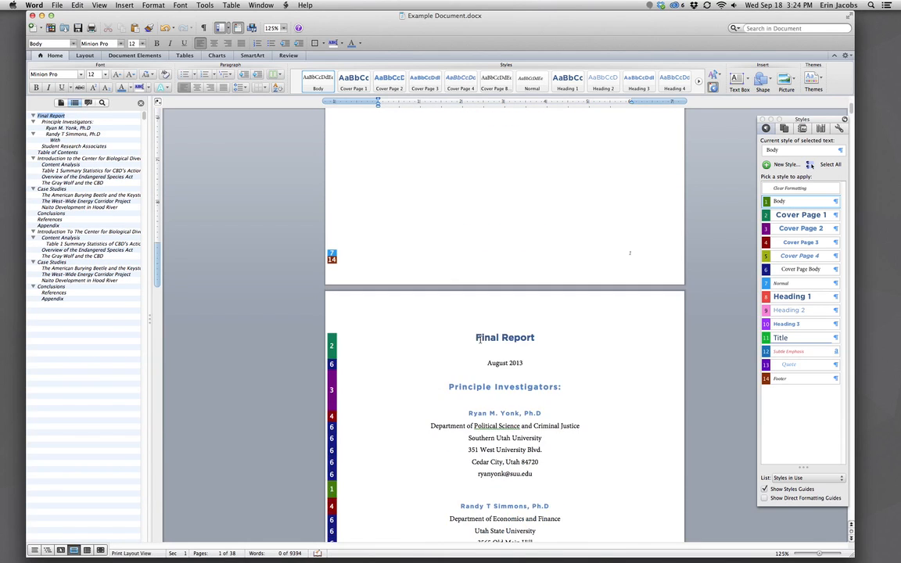
{"action": "scroll", "coordinate": [479, 339], "scroll_direction": "down", "scroll_amount": 1}
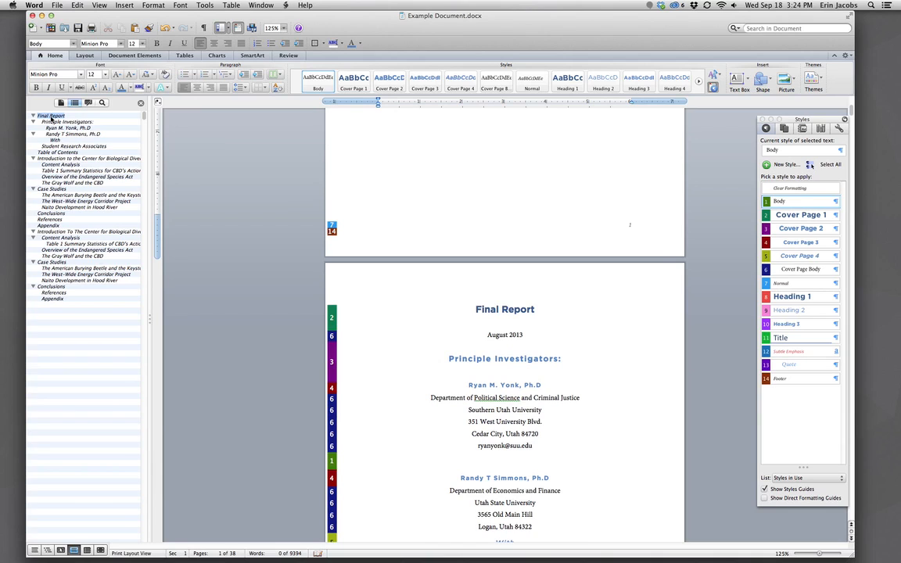
{"action": "left_click", "coordinate": [57, 122]}
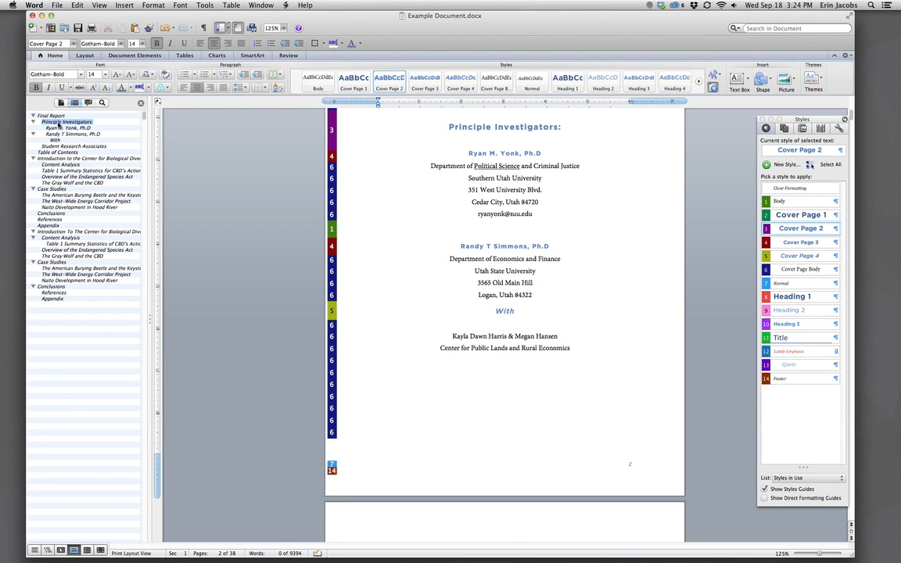
Hide the margin style guides and browse Table of Contents, Case Studies and Introduction headings.
{"action": "left_click", "coordinate": [765, 489]}
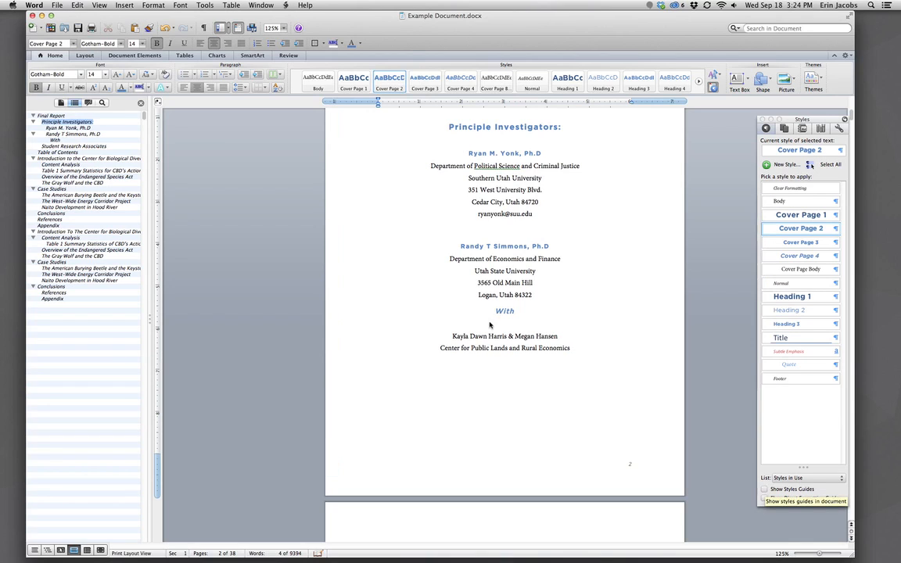
{"action": "left_click", "coordinate": [63, 154]}
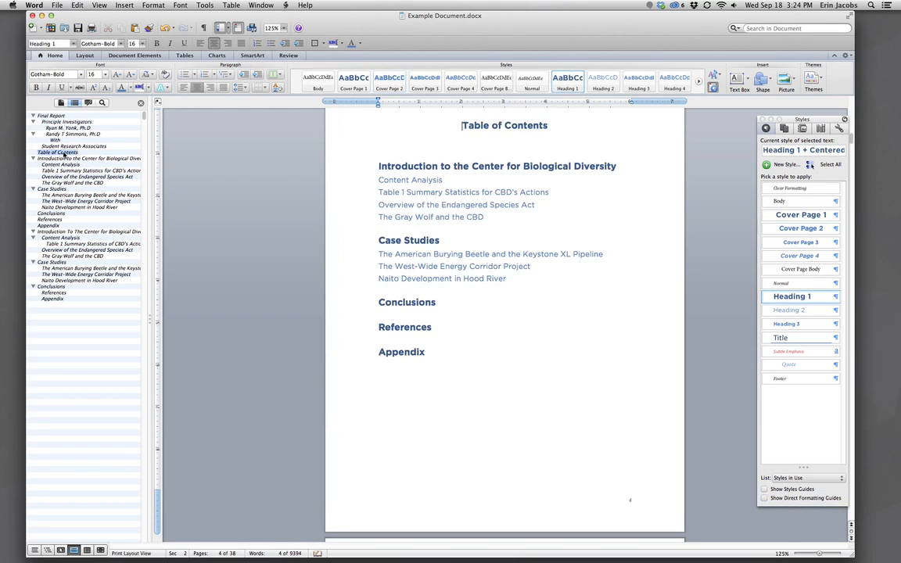
{"action": "left_click", "coordinate": [58, 190]}
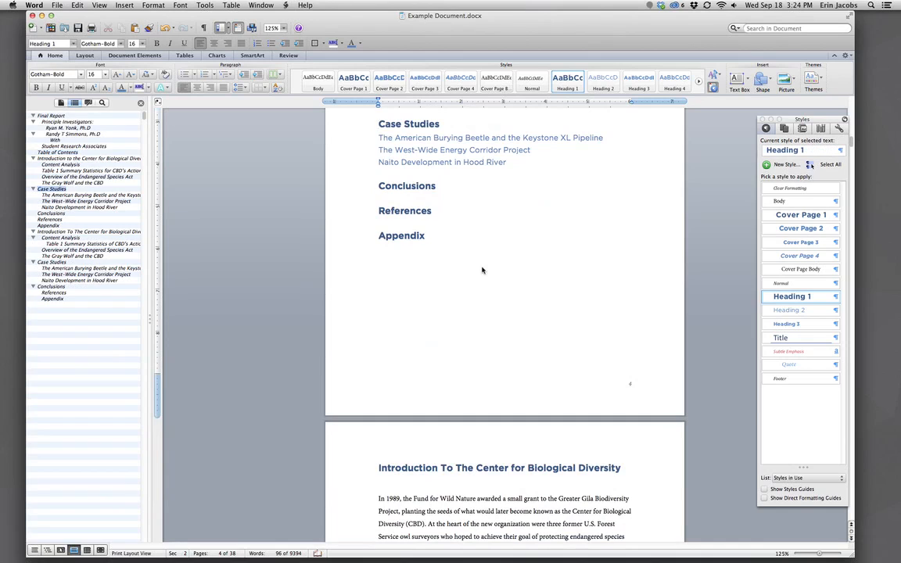
{"action": "scroll", "coordinate": [469, 266], "scroll_direction": "up", "scroll_amount": 2}
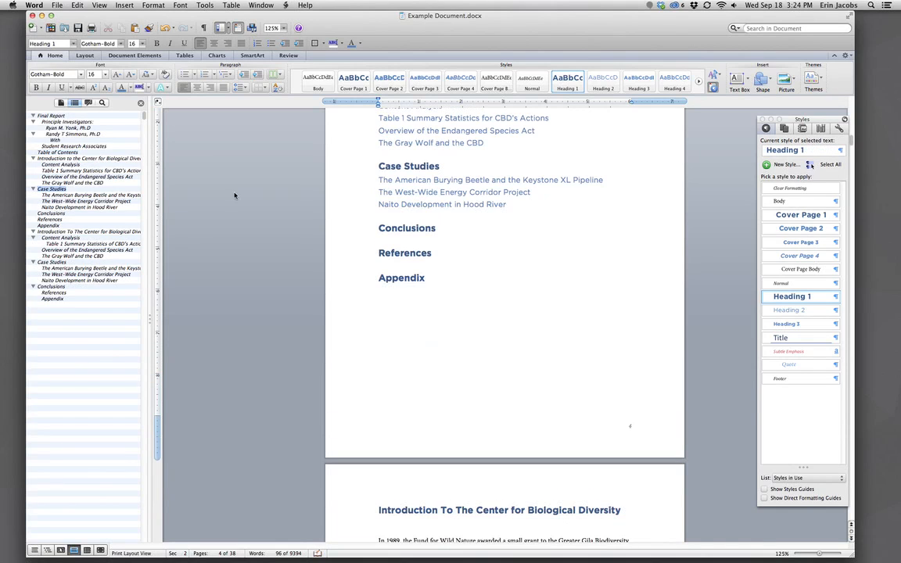
{"action": "left_click", "coordinate": [52, 232]}
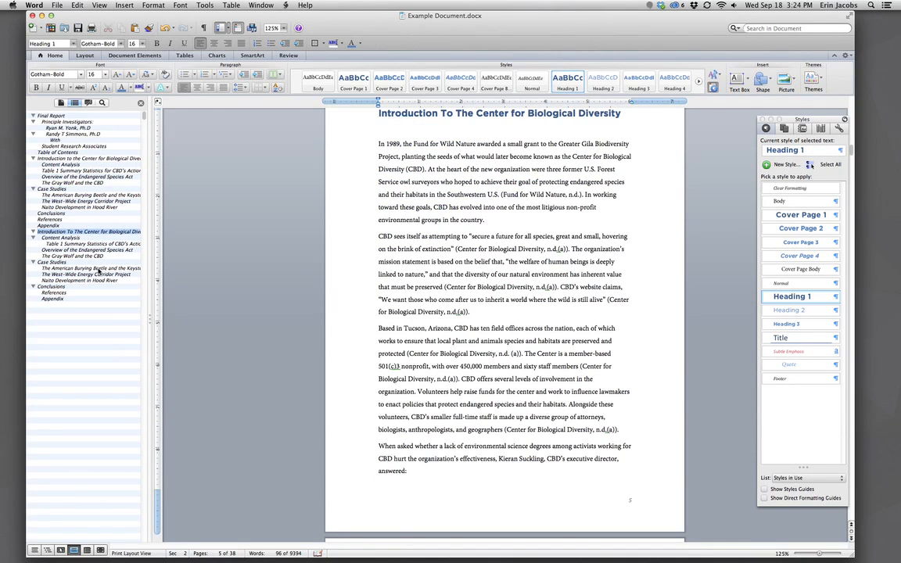
{"action": "left_click", "coordinate": [52, 262]}
Return to the Final Report title and check the Principle Investigators heading's Cover Page 2 style.
{"action": "left_click", "coordinate": [52, 116]}
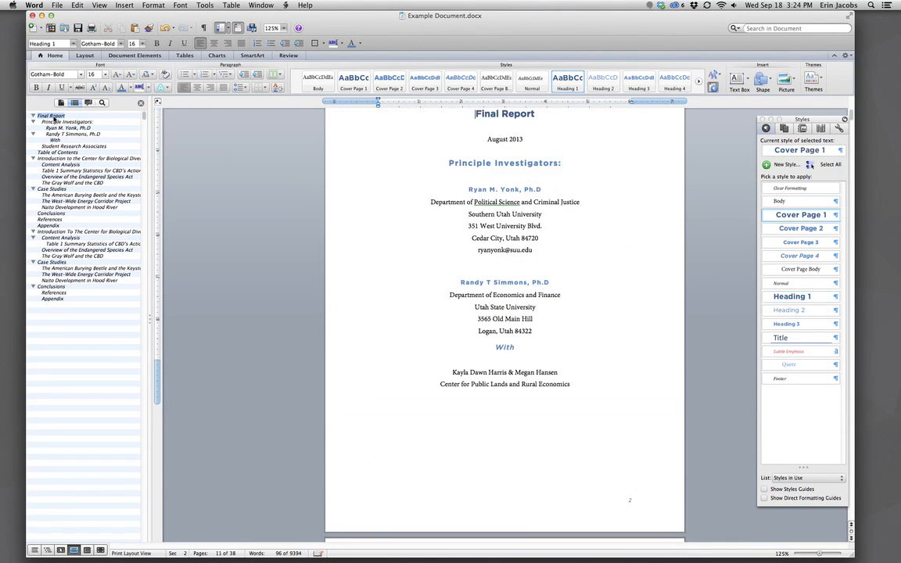
{"action": "scroll", "coordinate": [378, 232], "scroll_direction": "up", "scroll_amount": 1}
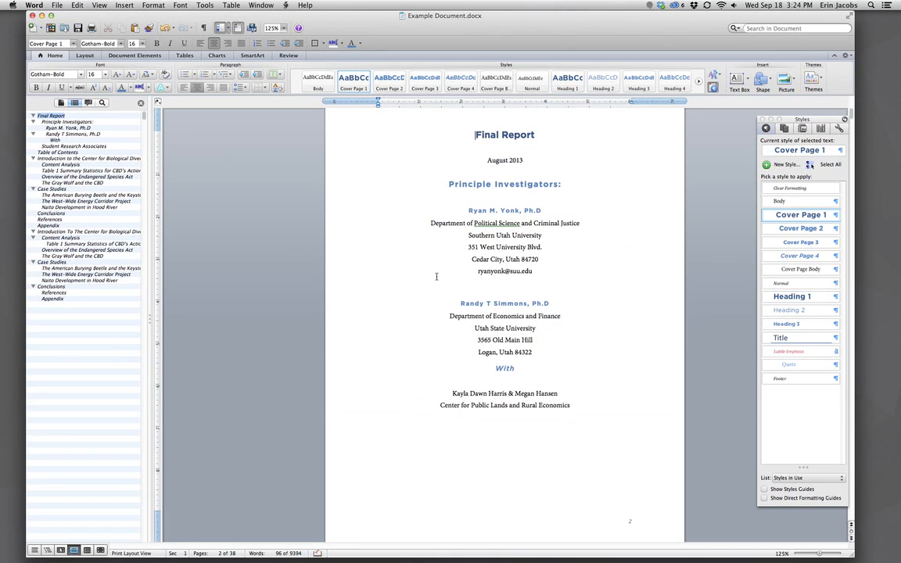
{"action": "scroll", "coordinate": [367, 255], "scroll_direction": "up", "scroll_amount": 1}
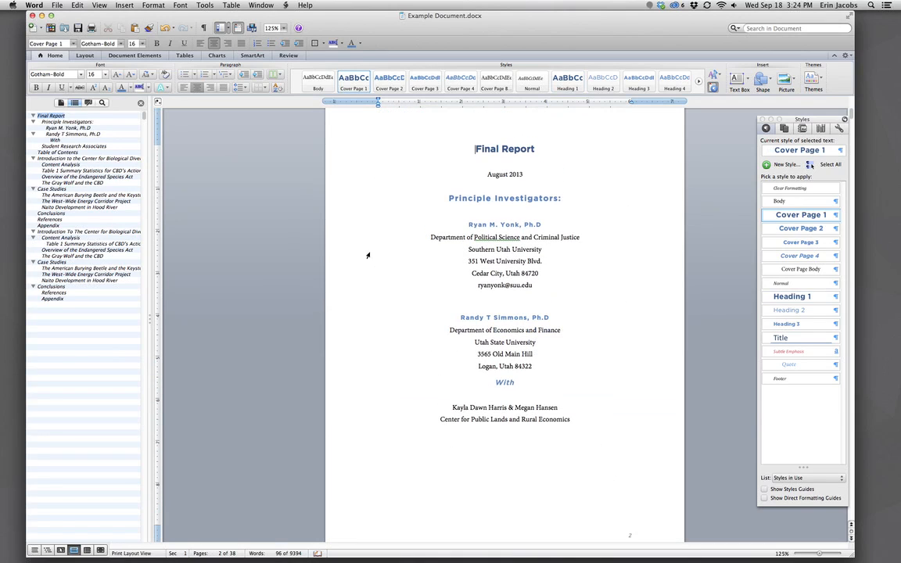
{"action": "left_click", "coordinate": [473, 199]}
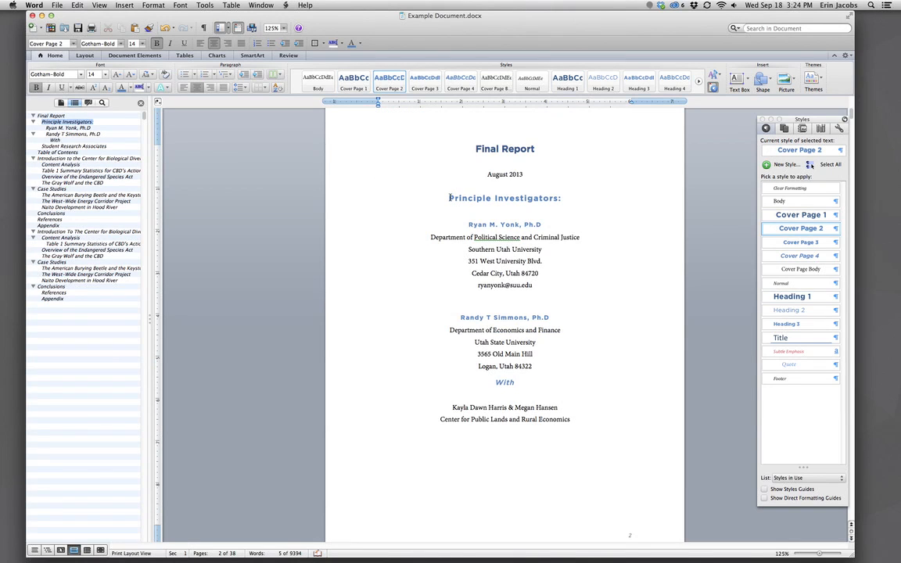
Apply Cover Page 2 to the Principle Investigators heading and change that style's font to Airplane.
{"action": "left_click_drag", "start_coordinate": [452, 197], "coordinate": [562, 197]}
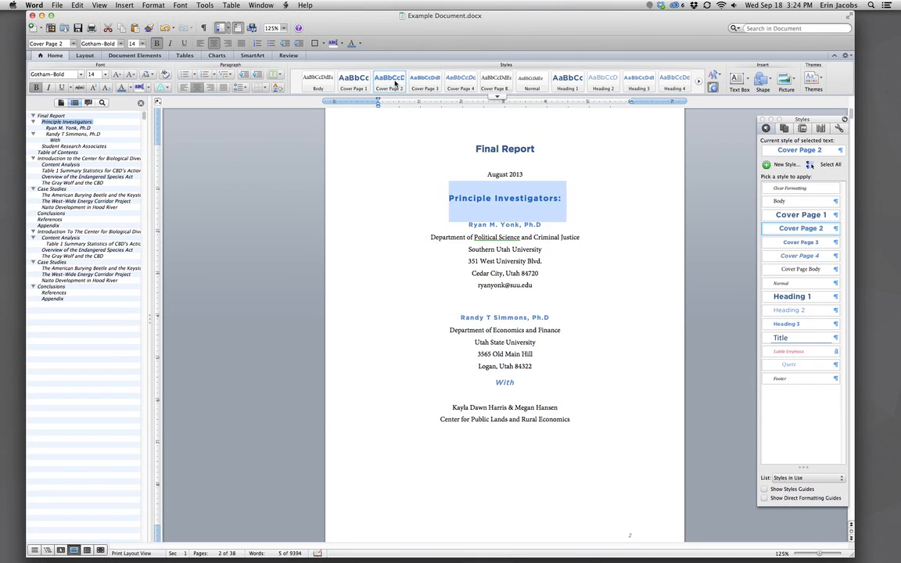
{"action": "left_click", "coordinate": [389, 84]}
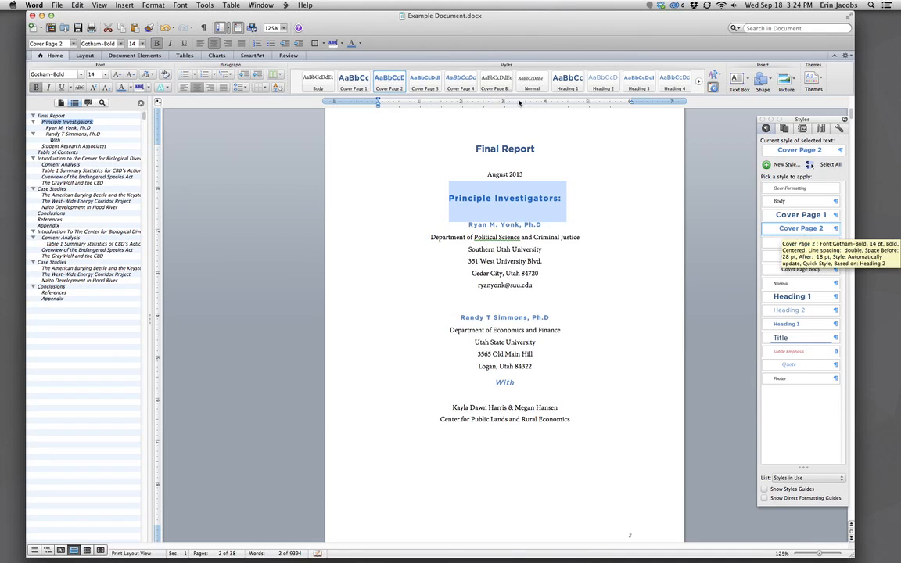
{"action": "right_click", "coordinate": [379, 77]}
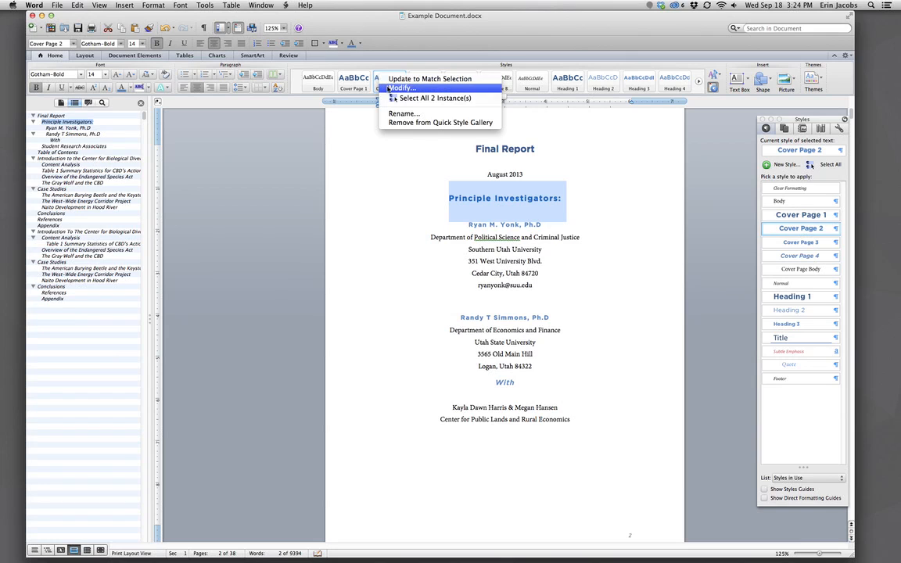
{"action": "left_click", "coordinate": [399, 87]}
{"action": "left_click", "coordinate": [693, 274]}
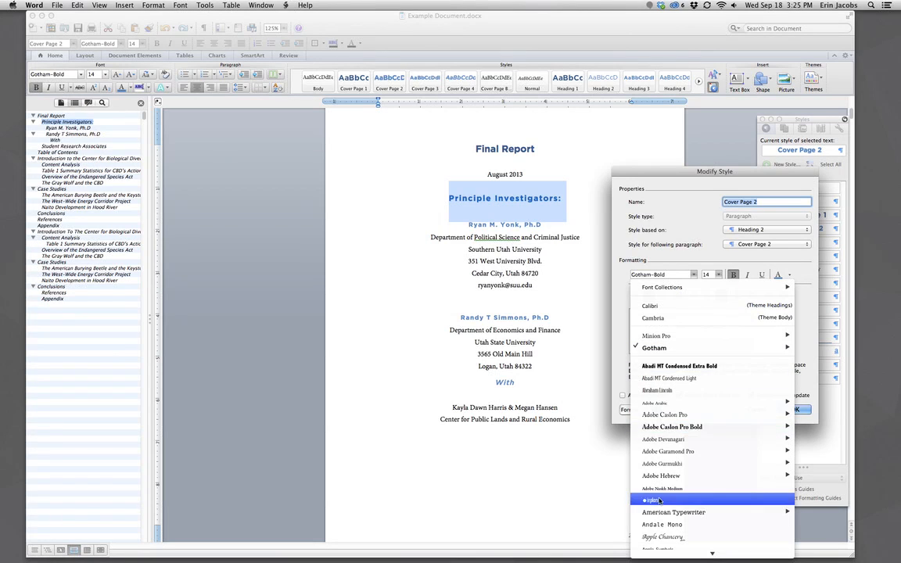
{"action": "left_click", "coordinate": [660, 448]}
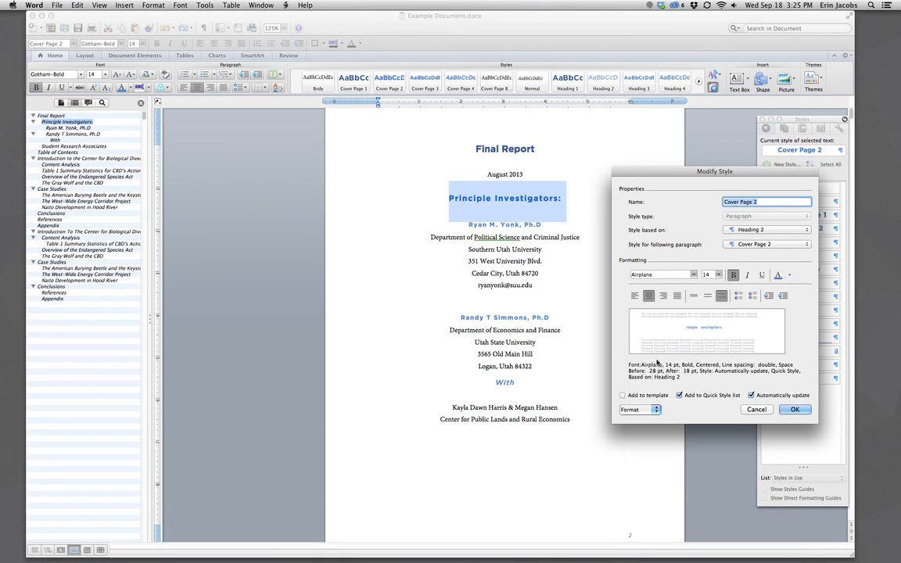
{"action": "left_click", "coordinate": [793, 409]}
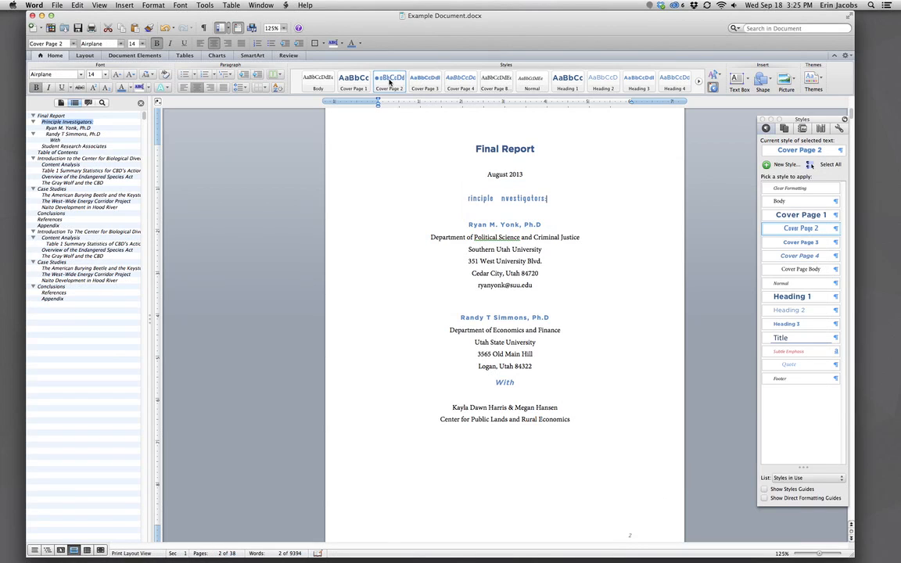
Undo the Airplane font change with Cmd+Z.
{"action": "right_click", "coordinate": [389, 81]}
{"action": "left_click", "coordinate": [613, 235]}
{"action": "key", "text": "super+z"}
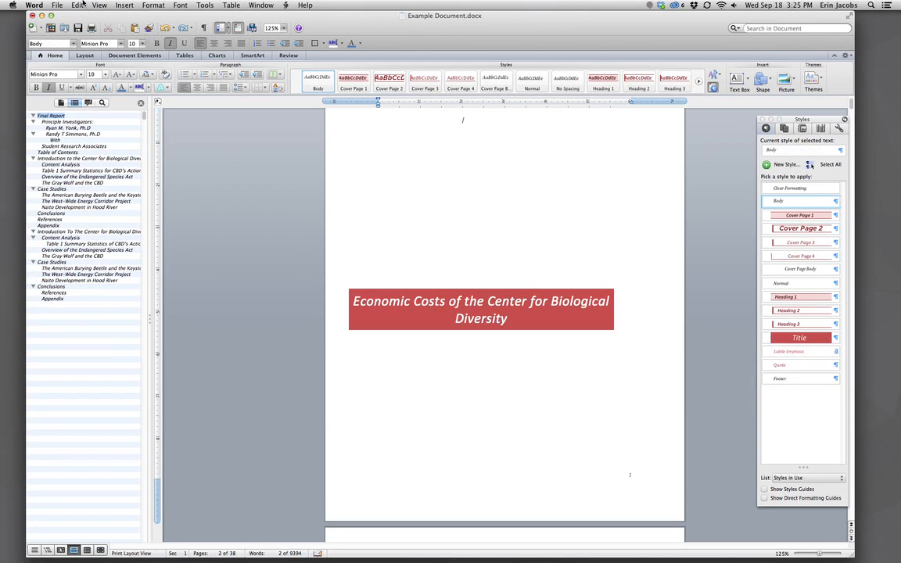
Undo Apply Quick Style Set from the Edit menu and scroll down to page 2's cover.
{"action": "left_click", "coordinate": [81, 5]}
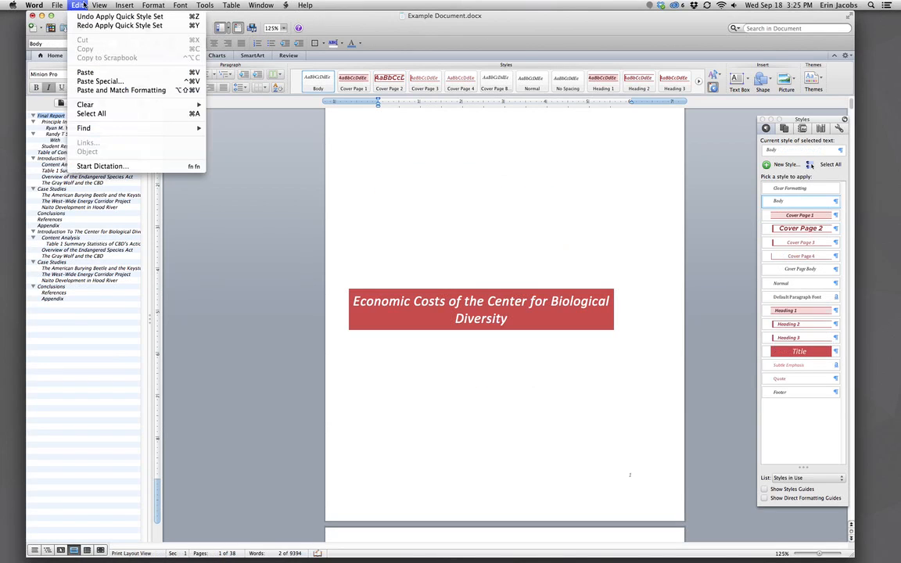
{"action": "left_click", "coordinate": [86, 18]}
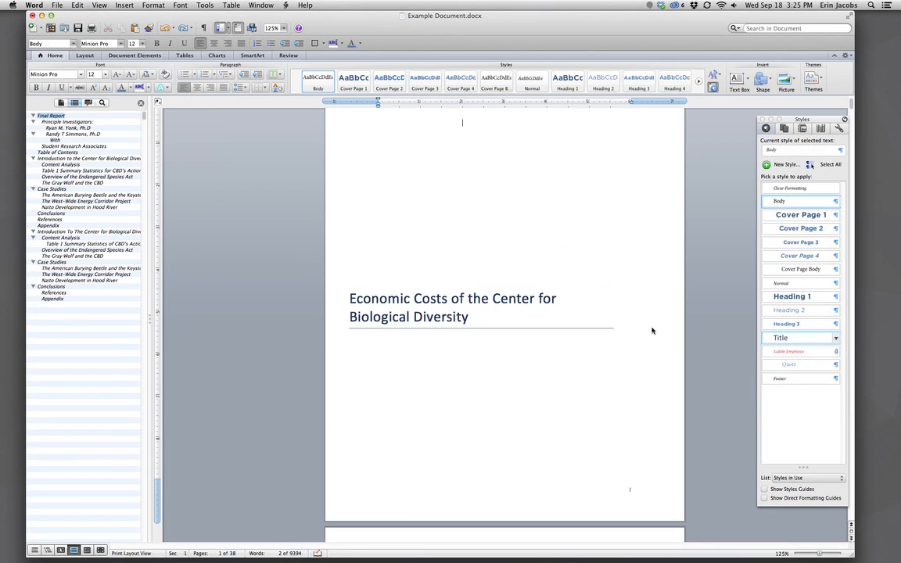
{"action": "scroll", "coordinate": [611, 307], "scroll_direction": "down", "scroll_amount": 2}
{"action": "scroll", "coordinate": [613, 309], "scroll_direction": "down", "scroll_amount": 5}
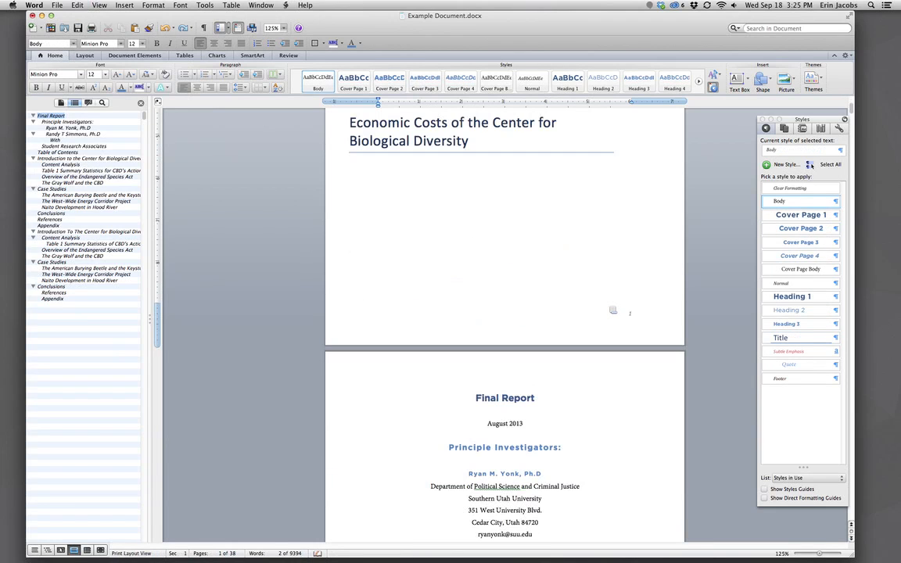
{"action": "scroll", "coordinate": [611, 308], "scroll_direction": "down", "scroll_amount": 8}
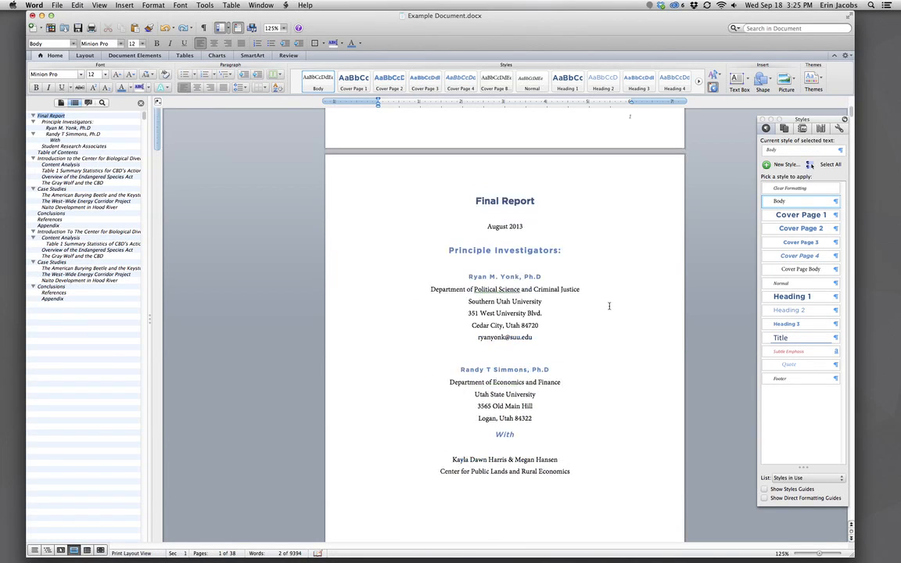
{"action": "scroll", "coordinate": [609, 305], "scroll_direction": "down", "scroll_amount": 1}
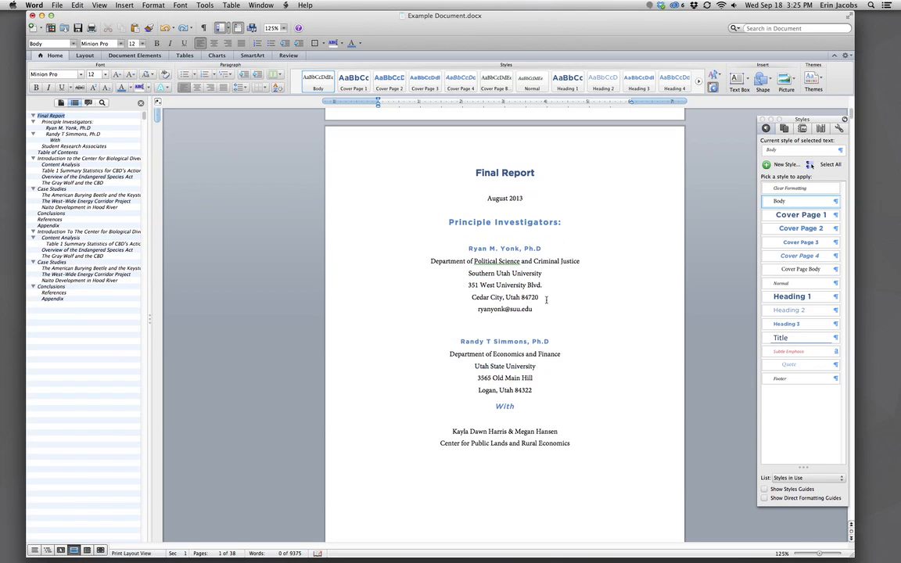
Collapse the Introduction, Case Studies and Conclusions outline nodes, then re-expand the first Case Studies.
{"action": "left_click", "coordinate": [33, 122]}
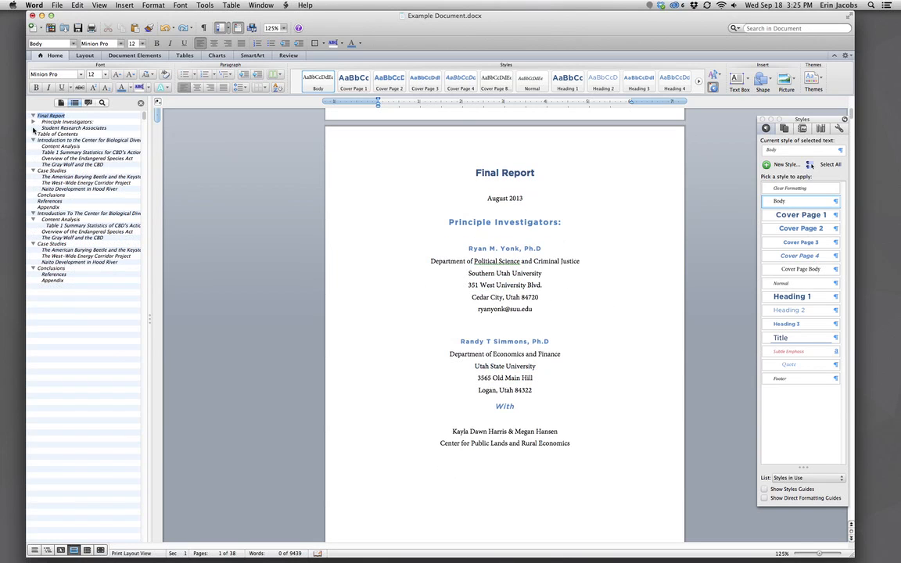
{"action": "left_click", "coordinate": [34, 140]}
{"action": "left_click", "coordinate": [34, 141]}
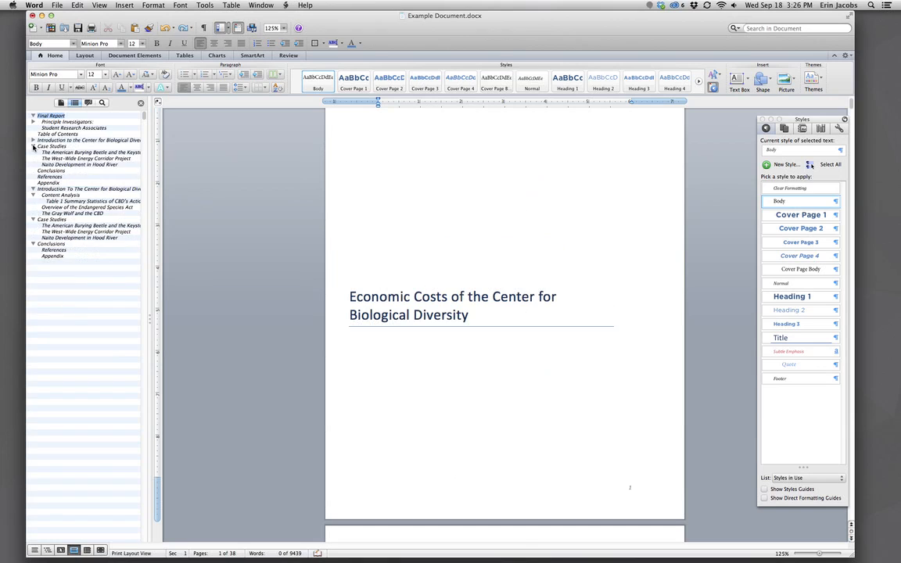
{"action": "left_click", "coordinate": [33, 146]}
{"action": "left_click", "coordinate": [33, 170]}
{"action": "left_click", "coordinate": [34, 176]}
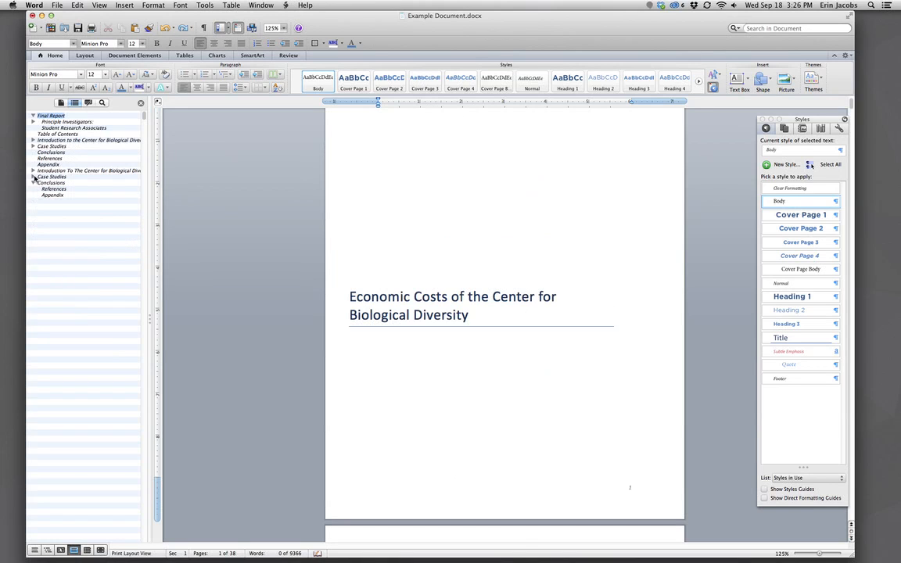
{"action": "left_click", "coordinate": [34, 183]}
{"action": "left_click", "coordinate": [32, 146]}
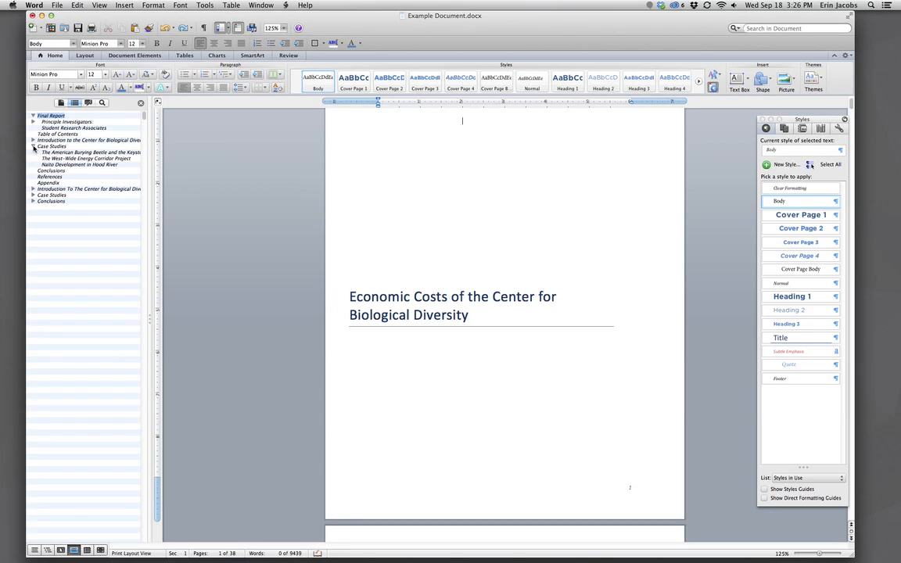
Jump to The American Burying Beetle section, then check the Table of Contents title's style.
{"action": "left_click", "coordinate": [57, 152]}
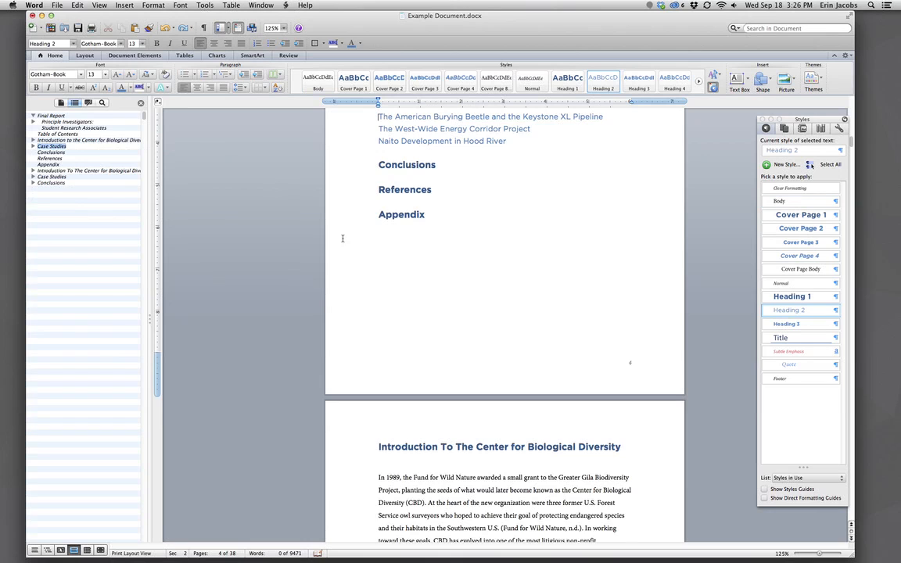
{"action": "scroll", "coordinate": [348, 243], "scroll_direction": "up", "scroll_amount": 5}
{"action": "scroll", "coordinate": [484, 242], "scroll_direction": "up", "scroll_amount": 5}
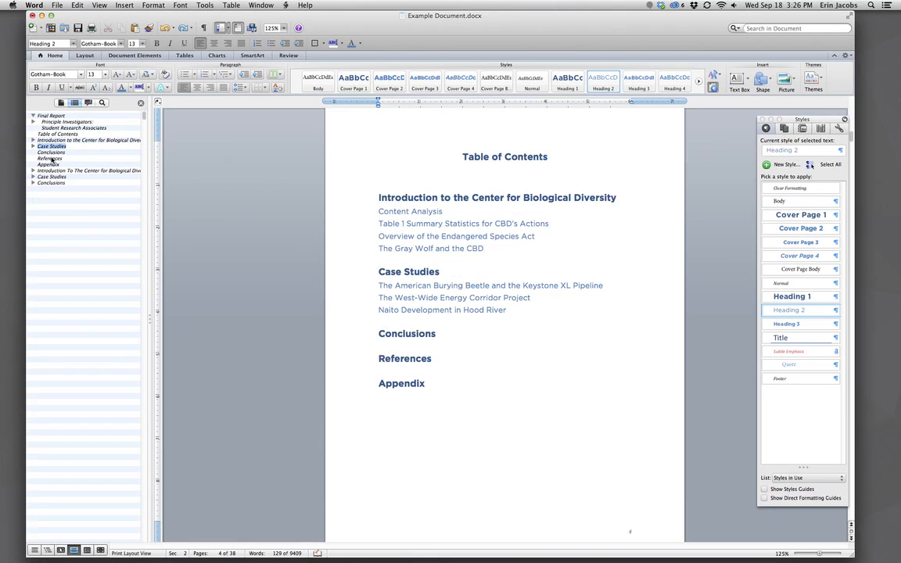
{"action": "left_click", "coordinate": [482, 160]}
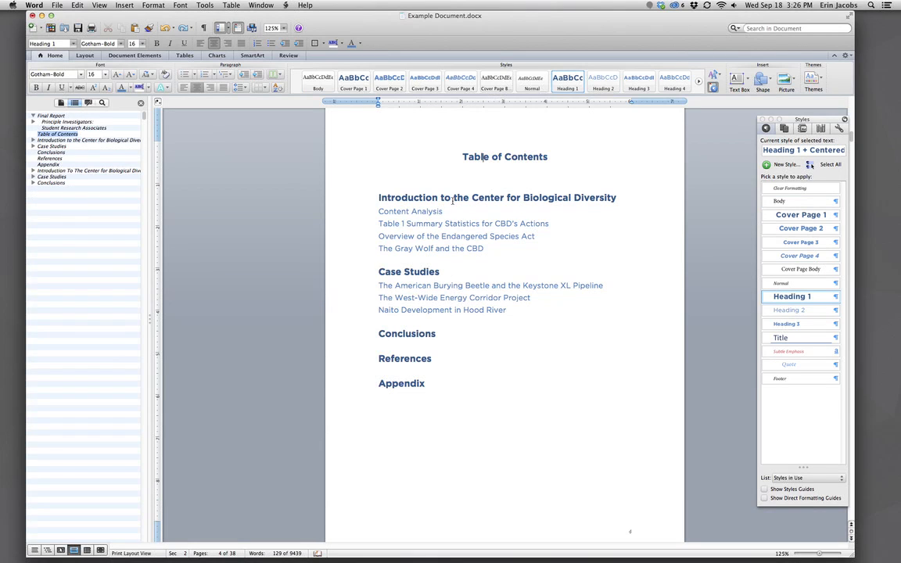
Check the styles of the page 5 Introduction heading and its body paragraphs.
{"action": "scroll", "coordinate": [454, 224], "scroll_direction": "down", "scroll_amount": 3}
{"action": "scroll", "coordinate": [461, 231], "scroll_direction": "down", "scroll_amount": 5}
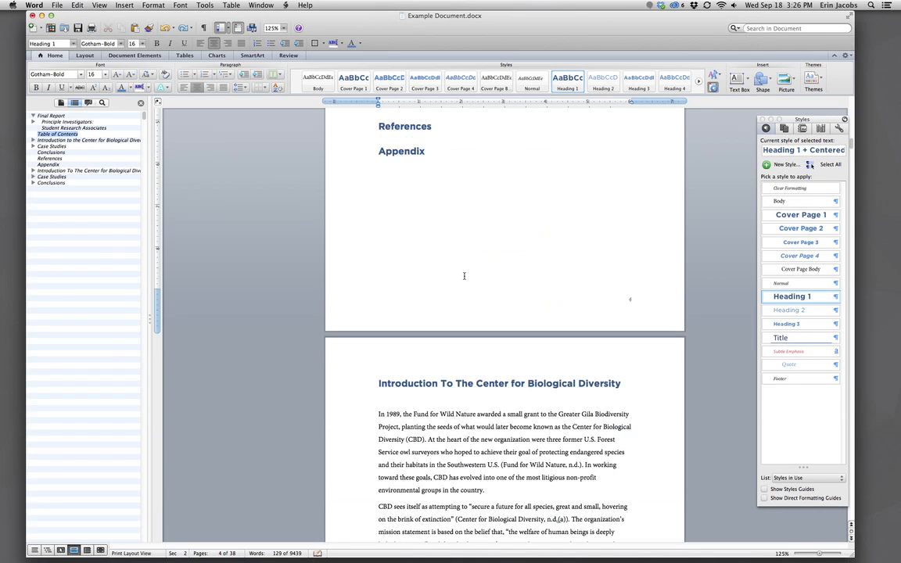
{"action": "scroll", "coordinate": [477, 280], "scroll_direction": "down", "scroll_amount": 1}
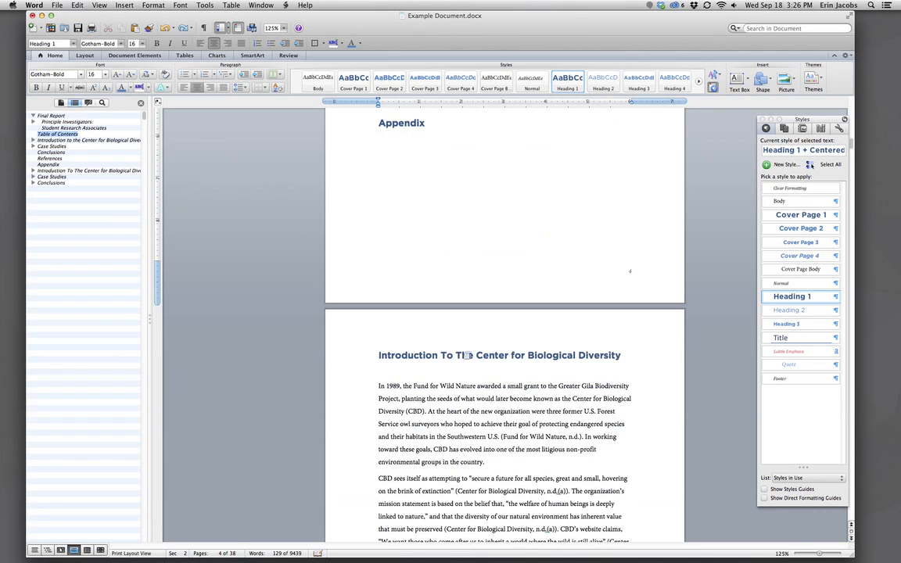
{"action": "scroll", "coordinate": [466, 355], "scroll_direction": "down", "scroll_amount": 3}
{"action": "left_click", "coordinate": [466, 311]}
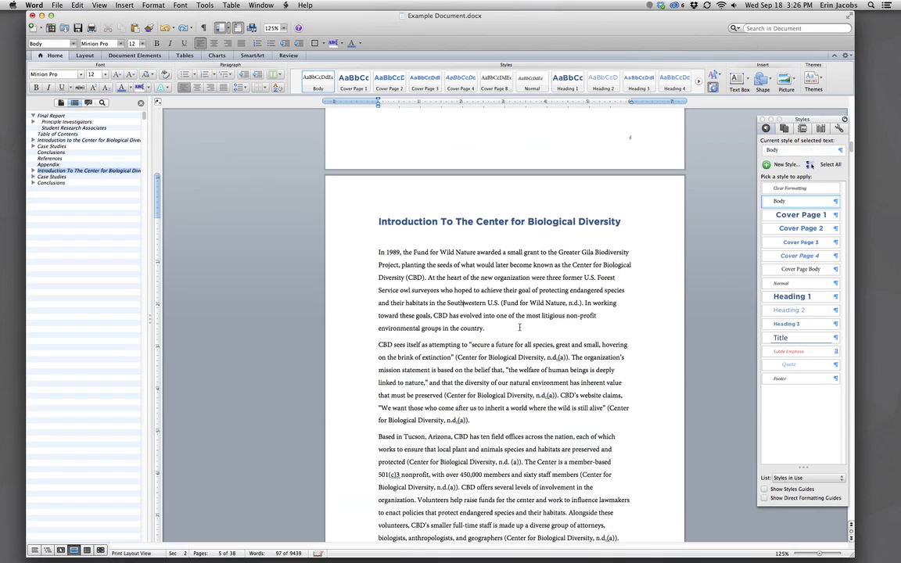
{"action": "left_click", "coordinate": [443, 222]}
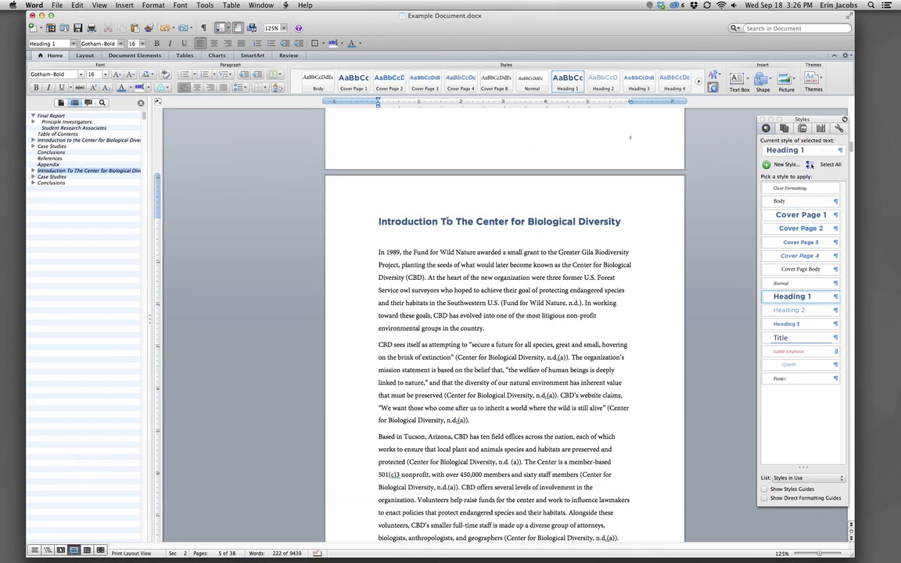
{"action": "left_click", "coordinate": [382, 254]}
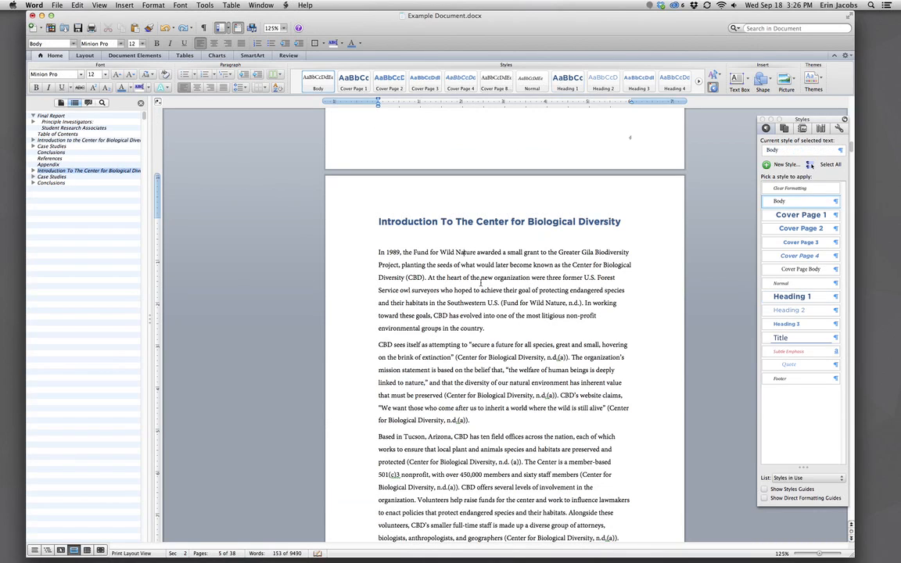
Select the first body paragraph and the italic block quote on page 6 to inspect their styles.
{"action": "triple_click", "coordinate": [382, 253]}
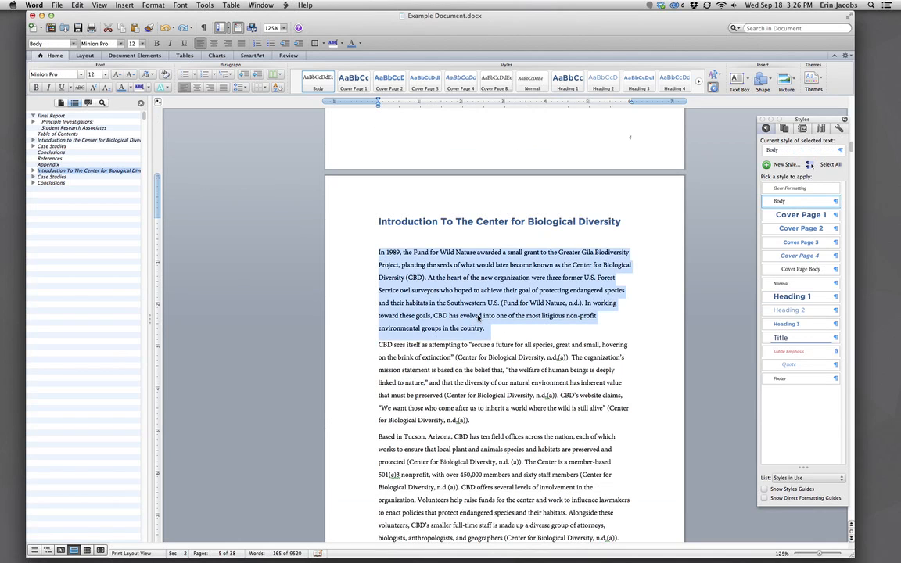
{"action": "scroll", "coordinate": [479, 317], "scroll_direction": "down", "scroll_amount": 5}
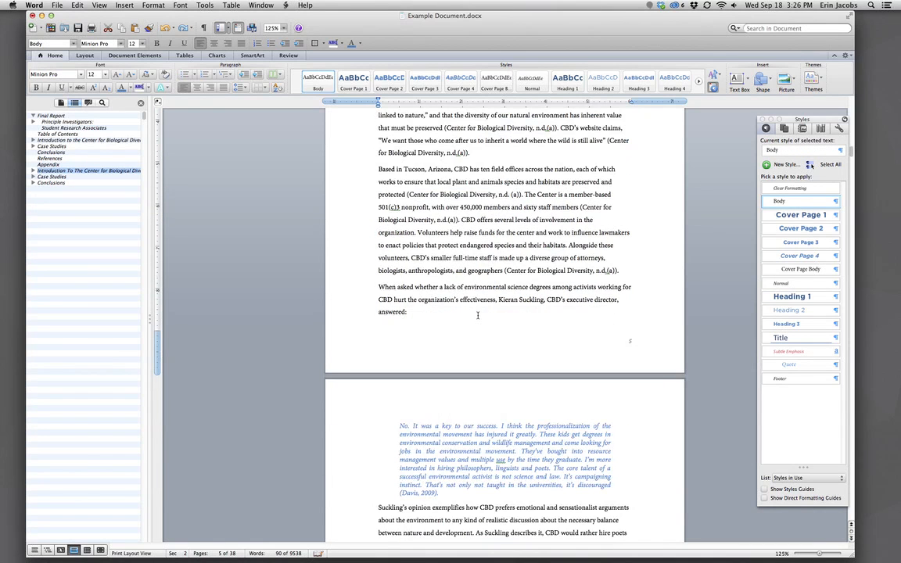
{"action": "scroll", "coordinate": [509, 366], "scroll_direction": "down", "scroll_amount": 3}
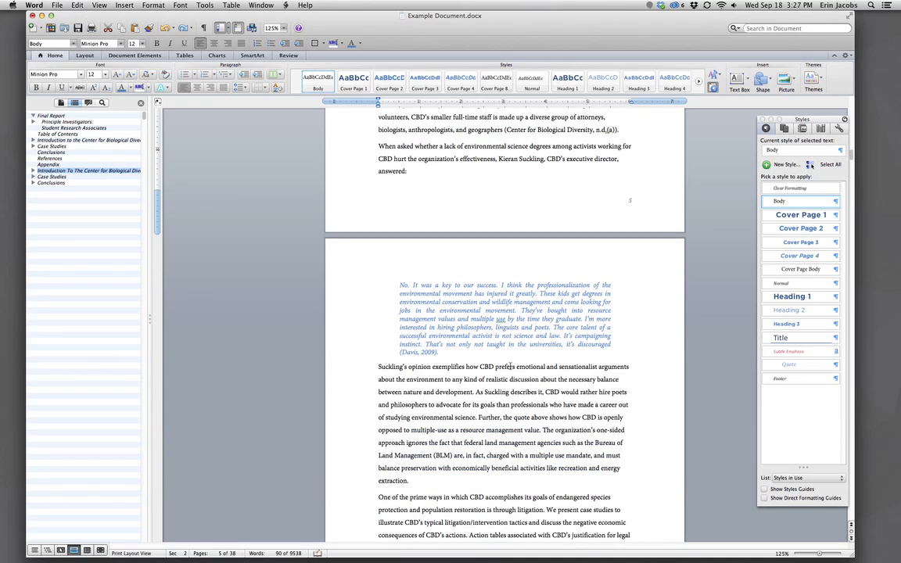
{"action": "left_click_drag", "start_coordinate": [400, 284], "coordinate": [465, 347]}
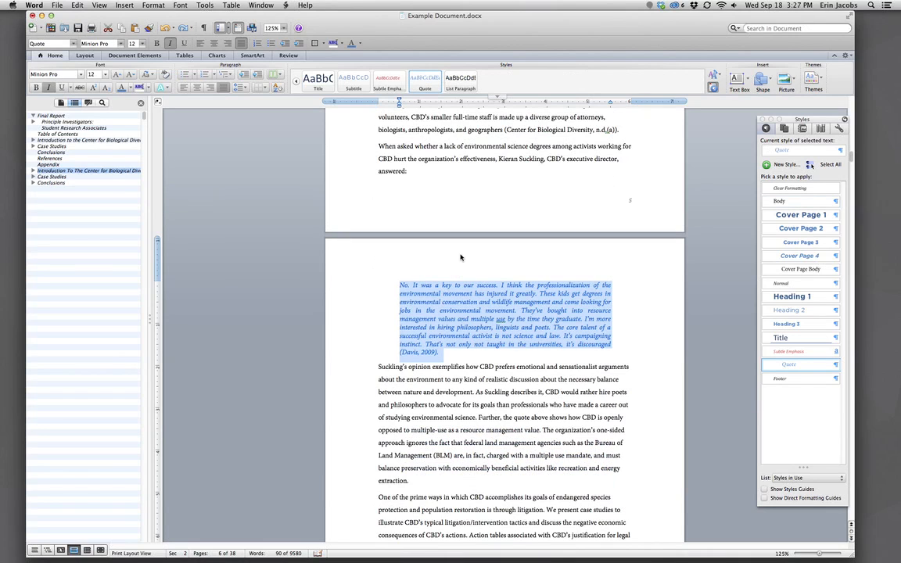
{"action": "scroll", "coordinate": [460, 258], "scroll_direction": "down", "scroll_amount": 3}
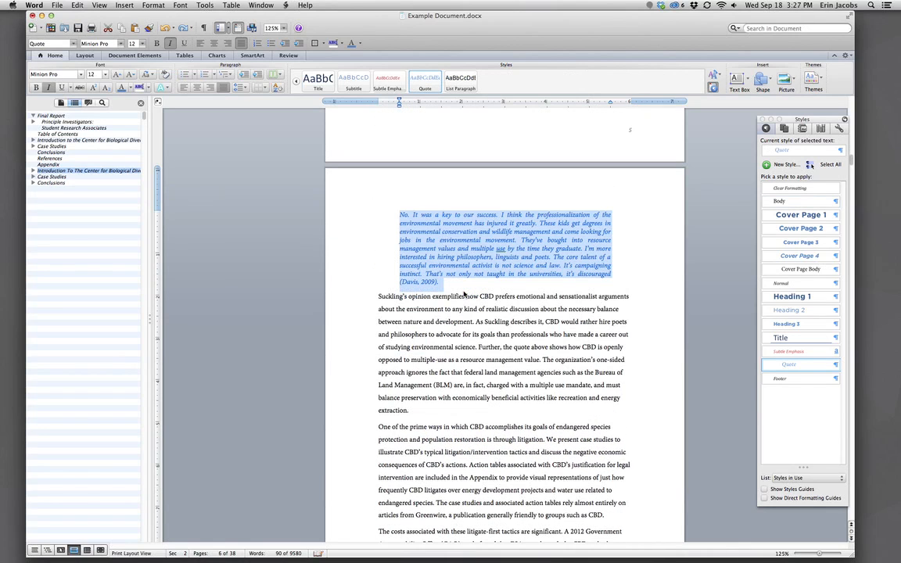
{"action": "scroll", "coordinate": [465, 294], "scroll_direction": "down", "scroll_amount": 4}
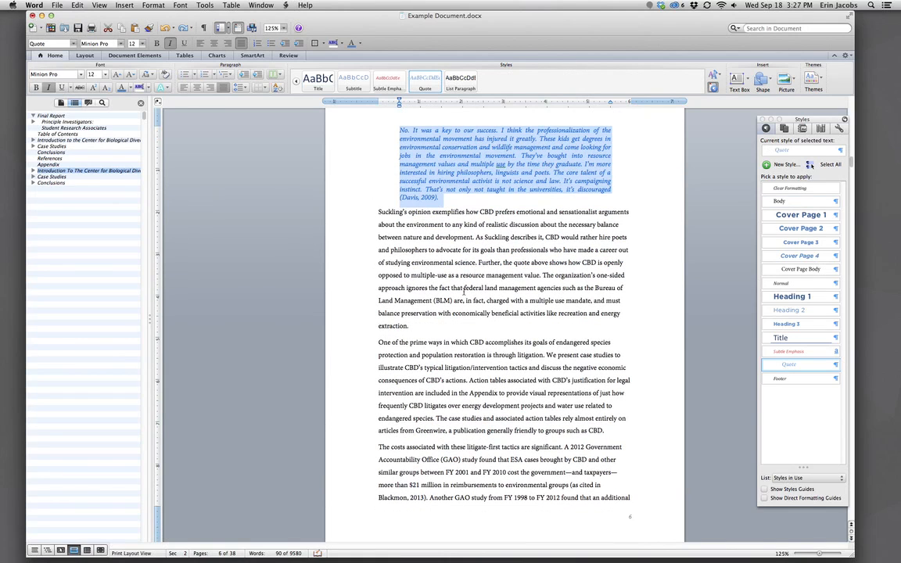
{"action": "left_click", "coordinate": [464, 292]}
Select the Content Analysis heading to check its style.
{"action": "scroll", "coordinate": [479, 290], "scroll_direction": "down", "scroll_amount": 5}
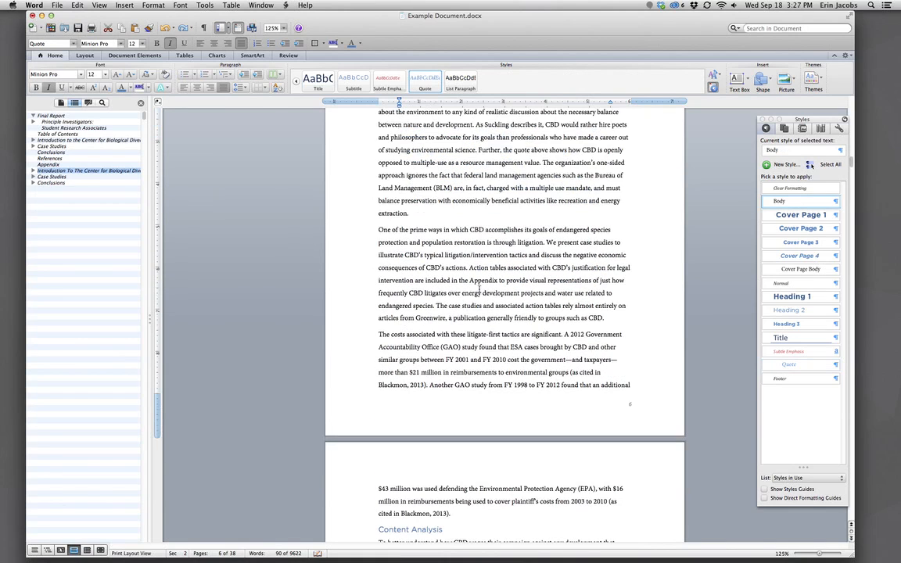
{"action": "scroll", "coordinate": [479, 292], "scroll_direction": "down", "scroll_amount": 8}
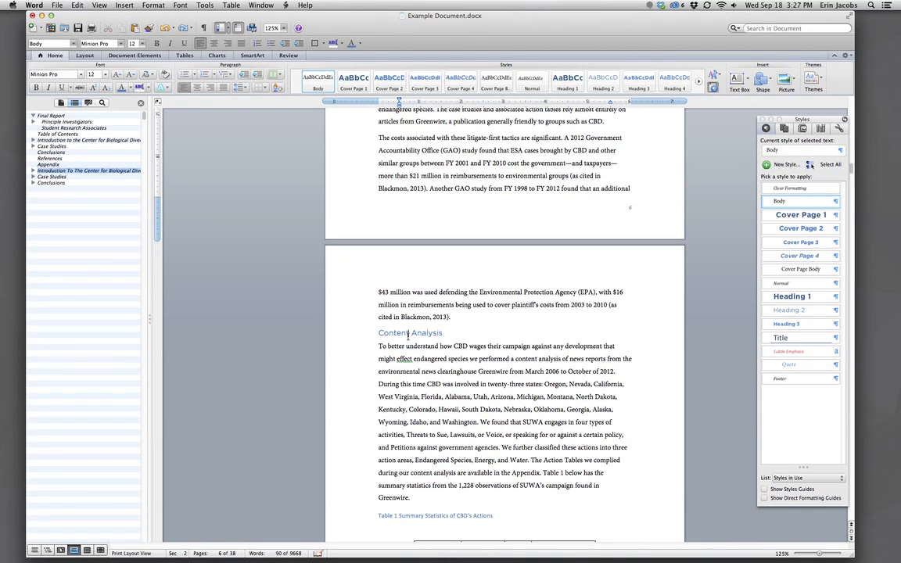
{"action": "left_click", "coordinate": [407, 335]}
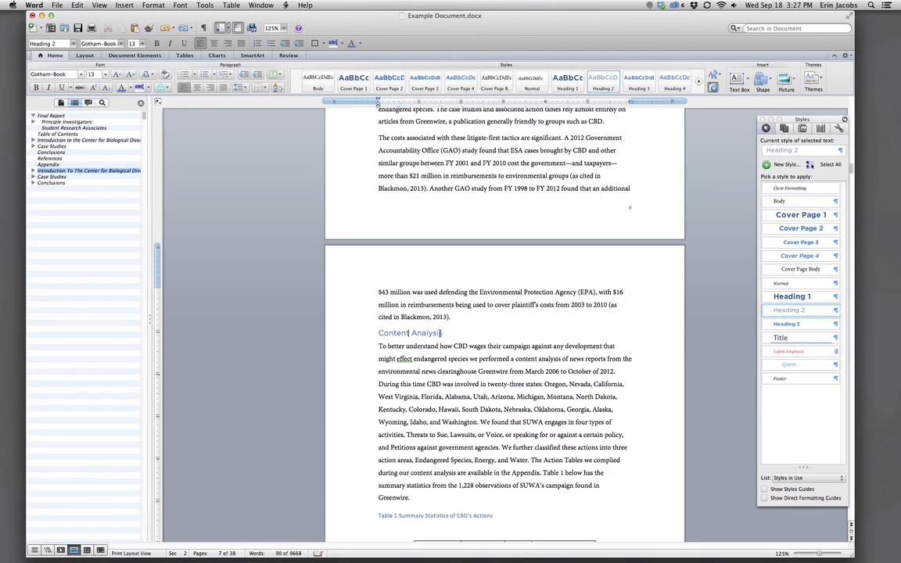
{"action": "left_click_drag", "start_coordinate": [445, 333], "coordinate": [376, 334]}
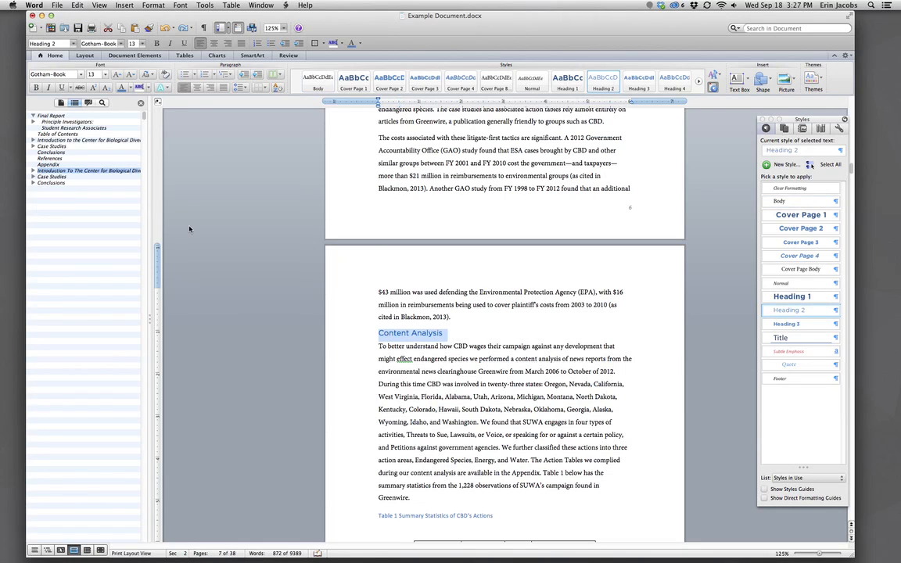
{"action": "scroll", "coordinate": [373, 244], "scroll_direction": "up", "scroll_amount": 1}
{"action": "scroll", "coordinate": [373, 245], "scroll_direction": "up", "scroll_amount": 6}
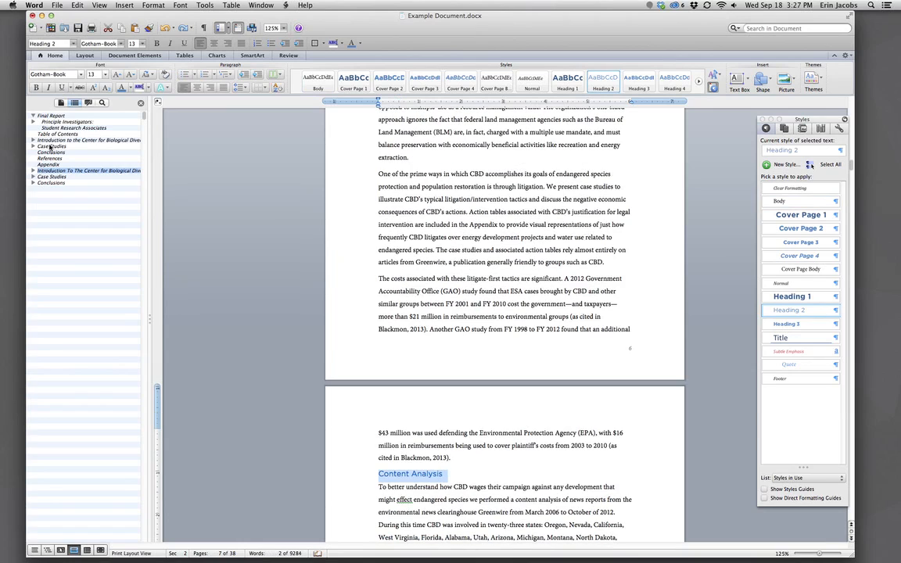
Expand the Introduction and Content Analysis nodes in the Document Map and jump to Content Analysis.
{"action": "left_click", "coordinate": [33, 169]}
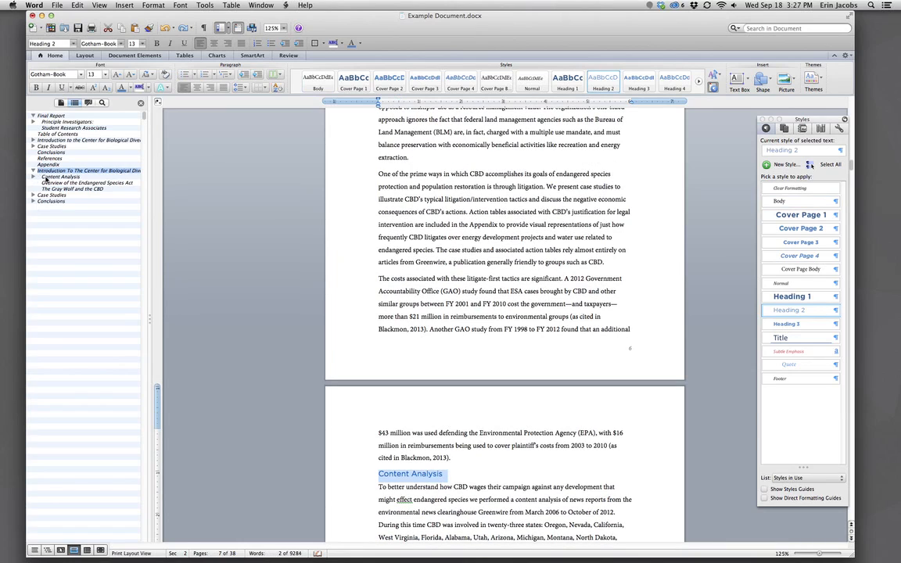
{"action": "left_click", "coordinate": [34, 176]}
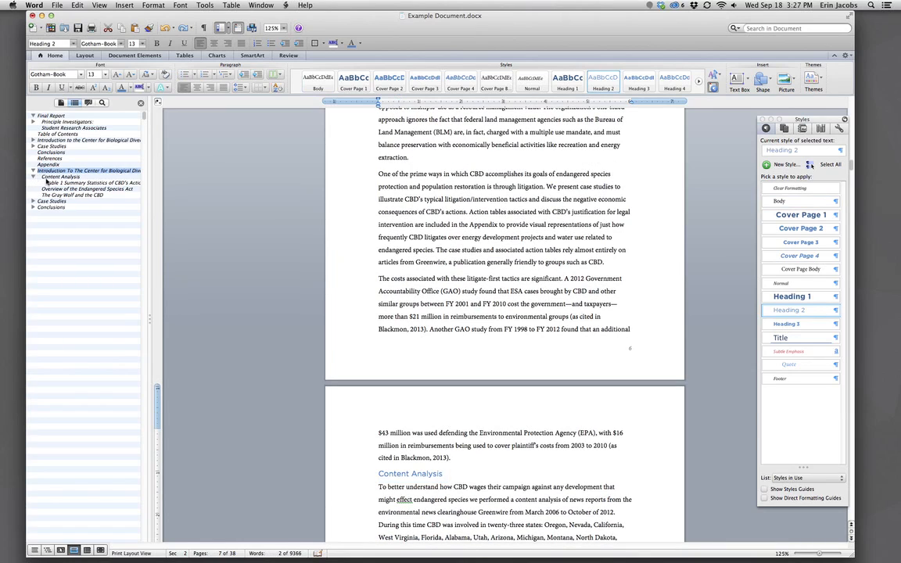
{"action": "left_click", "coordinate": [49, 178]}
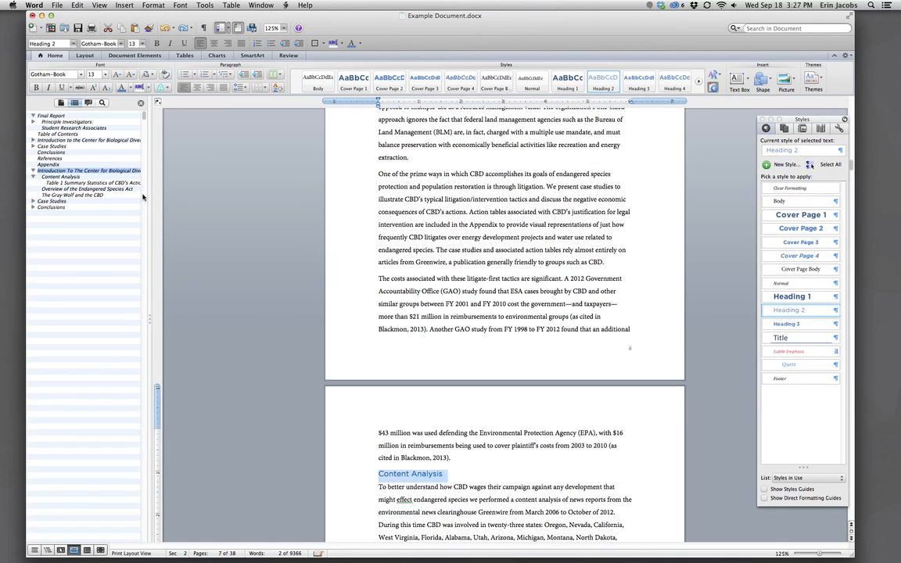
Jump to the Table 1 Summary Statistics of CBD's Actions caption.
{"action": "left_click", "coordinate": [90, 182]}
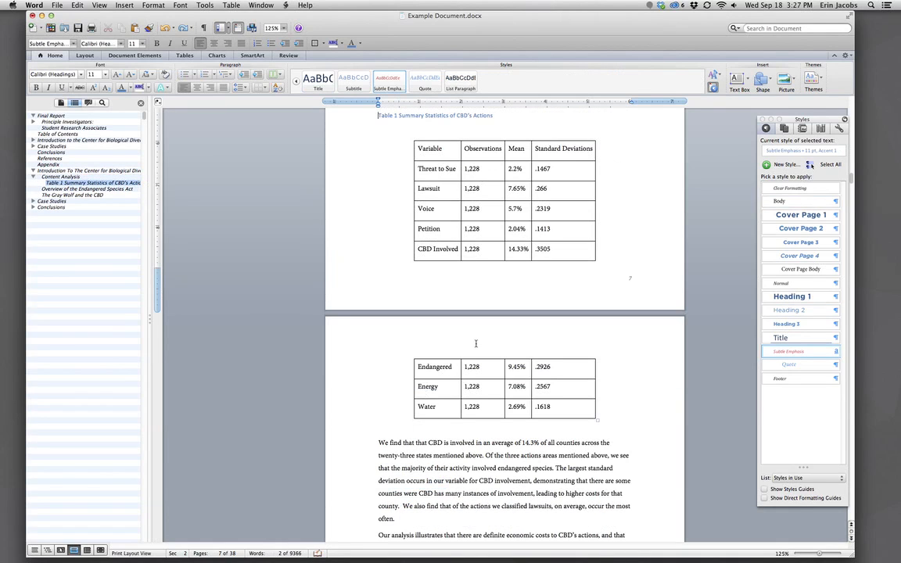
{"action": "scroll", "coordinate": [475, 342], "scroll_direction": "up", "scroll_amount": 3}
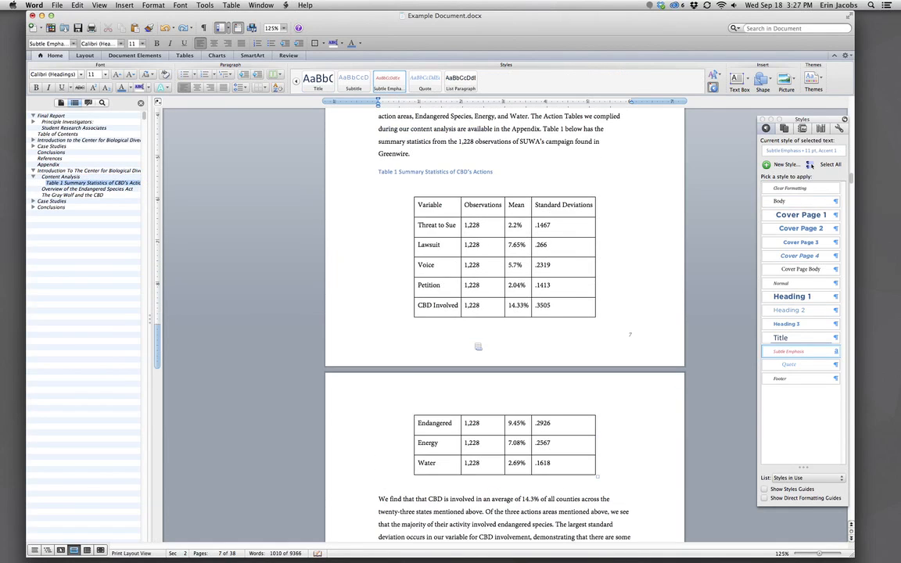
{"action": "scroll", "coordinate": [478, 346], "scroll_direction": "up", "scroll_amount": 4}
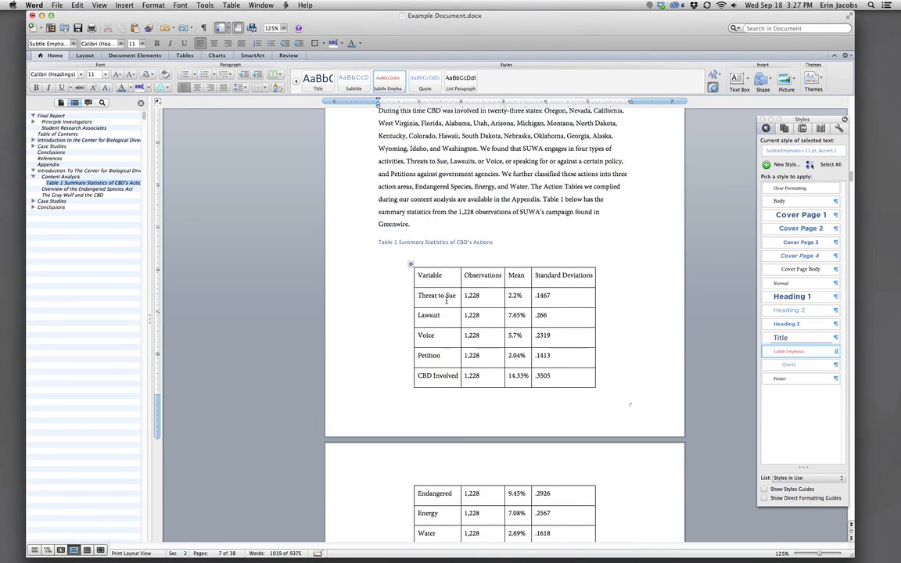
{"action": "scroll", "coordinate": [437, 297], "scroll_direction": "up", "scroll_amount": 1}
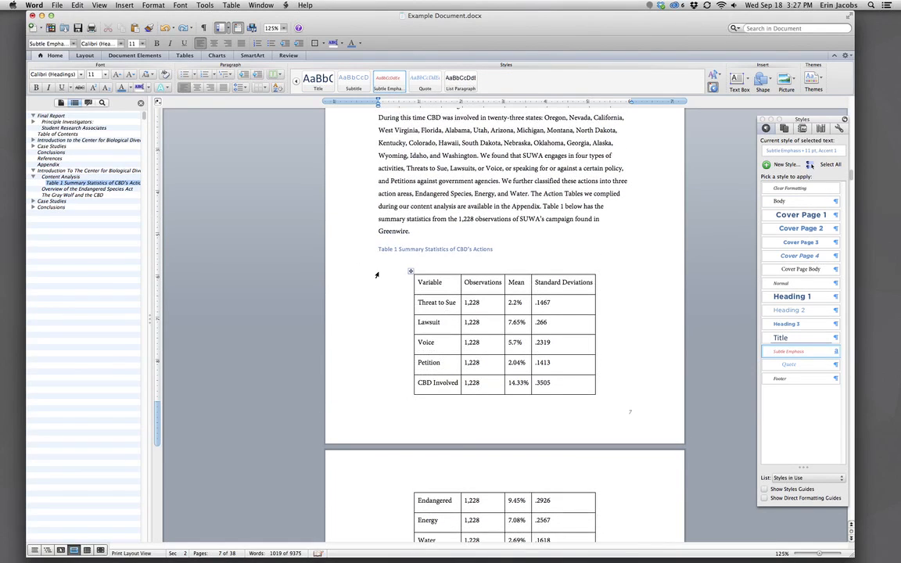
{"action": "scroll", "coordinate": [380, 260], "scroll_direction": "up", "scroll_amount": 1}
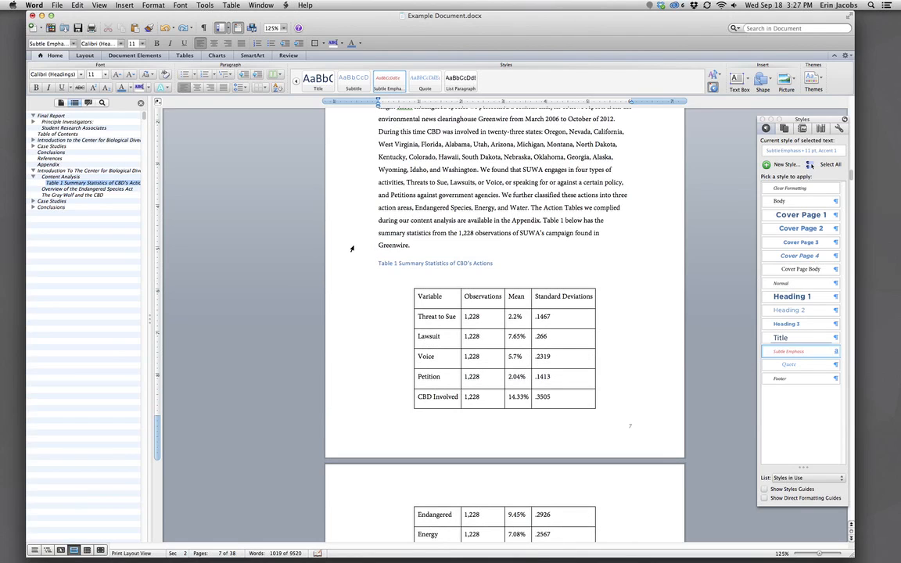
{"action": "scroll", "coordinate": [351, 248], "scroll_direction": "up", "scroll_amount": 3}
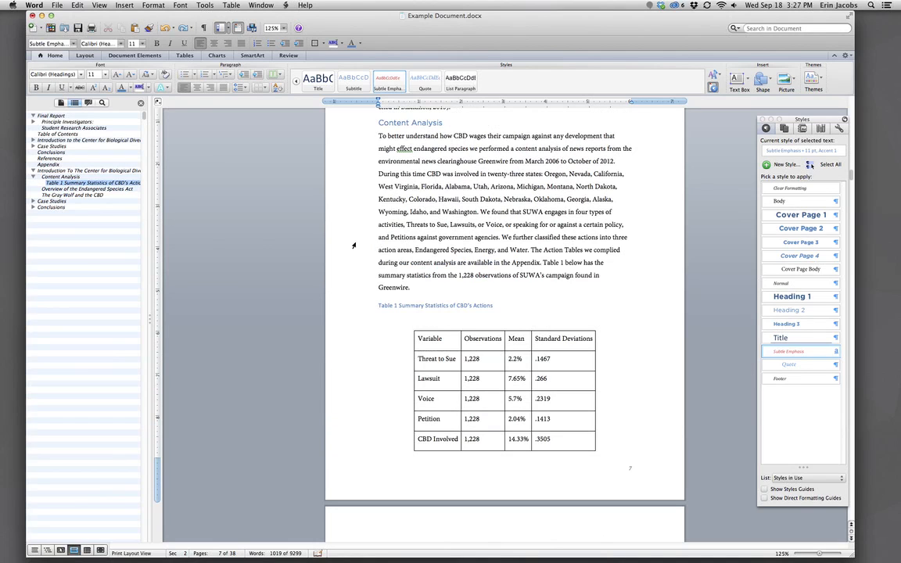
Scroll back up to page 5, then minimize the report window via QuickTime.
{"action": "scroll", "coordinate": [538, 271], "scroll_direction": "up", "scroll_amount": 10}
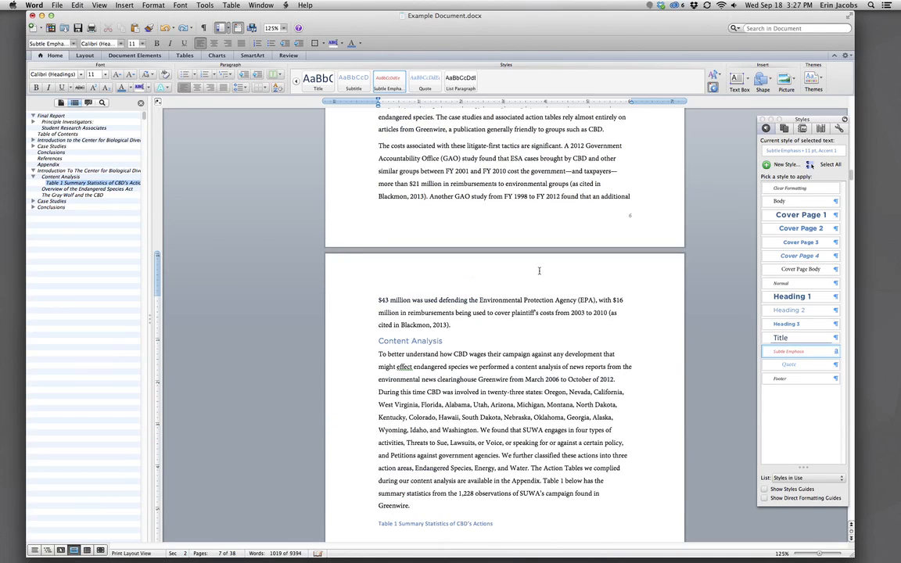
{"action": "scroll", "coordinate": [539, 270], "scroll_direction": "up", "scroll_amount": 12}
{"action": "scroll", "coordinate": [539, 270], "scroll_direction": "up", "scroll_amount": 8}
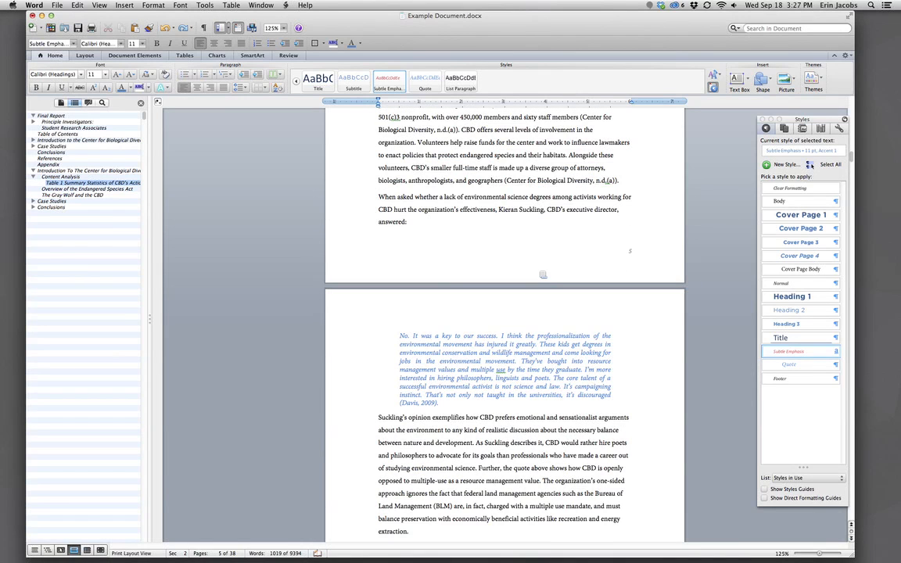
{"action": "scroll", "coordinate": [542, 275], "scroll_direction": "up", "scroll_amount": 7}
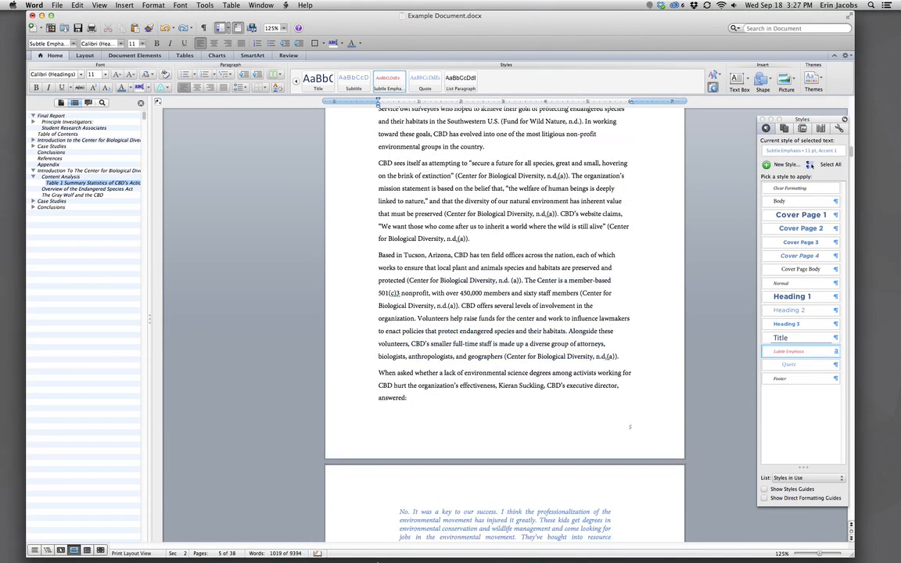
{"action": "left_click", "coordinate": [457, 549]}
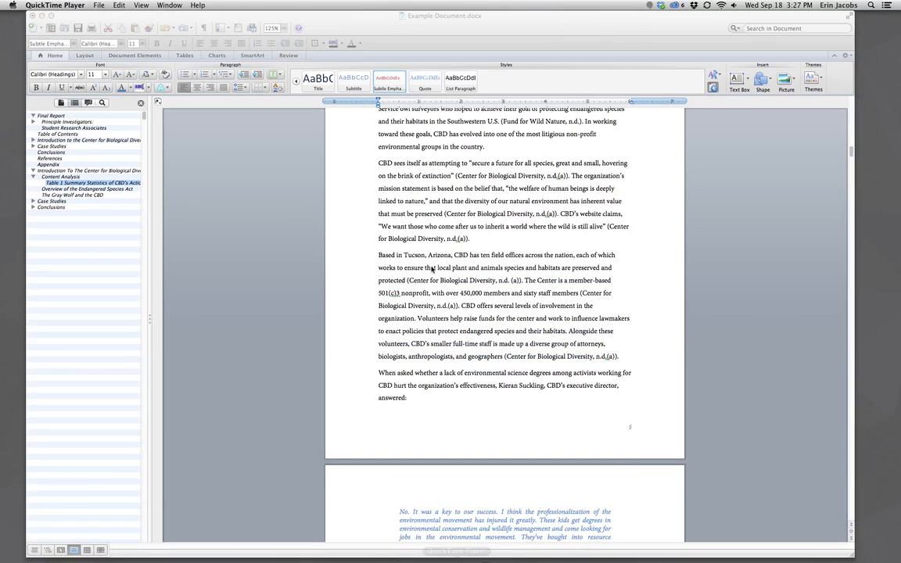
{"action": "left_click", "coordinate": [42, 16]}
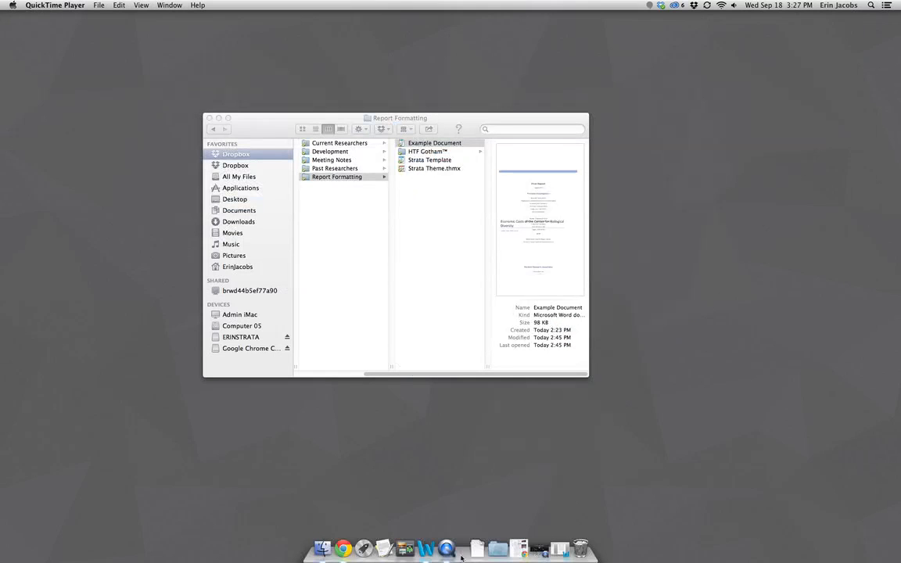